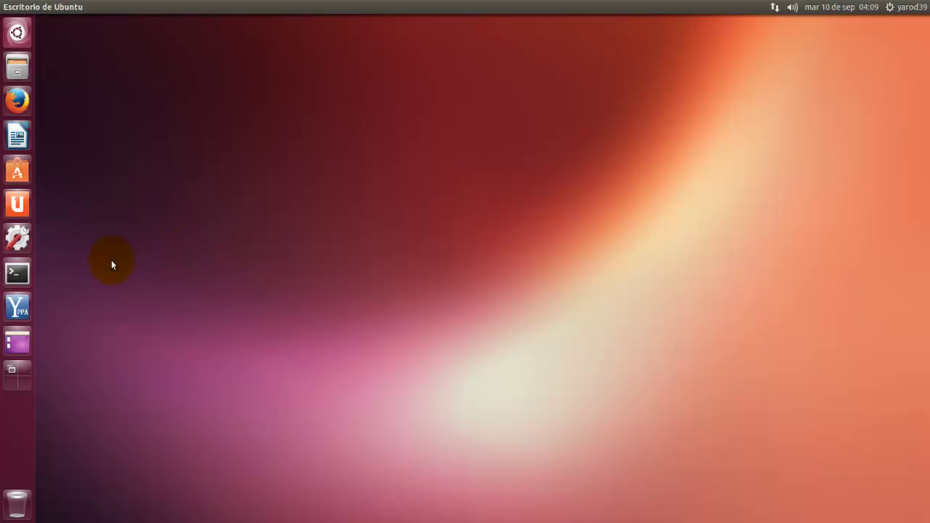
Step: Start Y PPA Manager and authenticate with the account password
{"action": "left_click", "coordinate": [22, 311]}
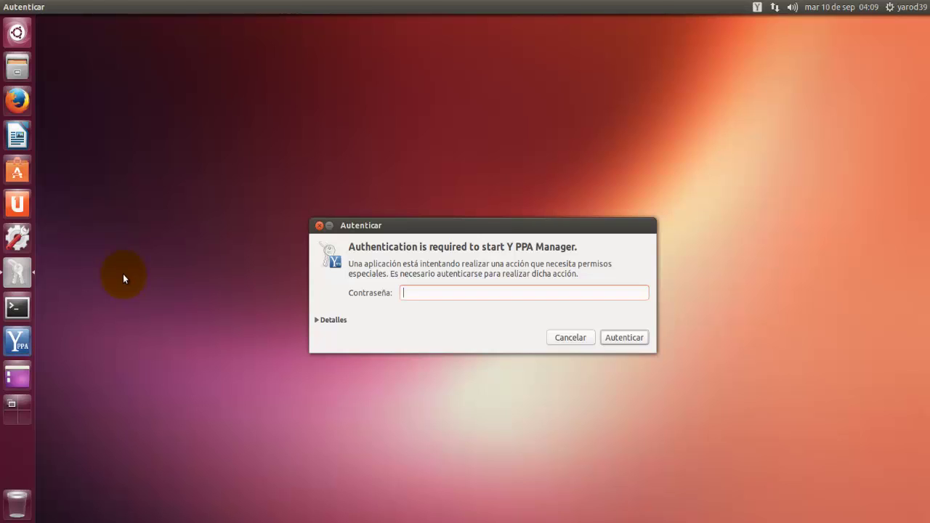
{"action": "type", "text": "••••••••"}
{"action": "key", "text": "Return"}
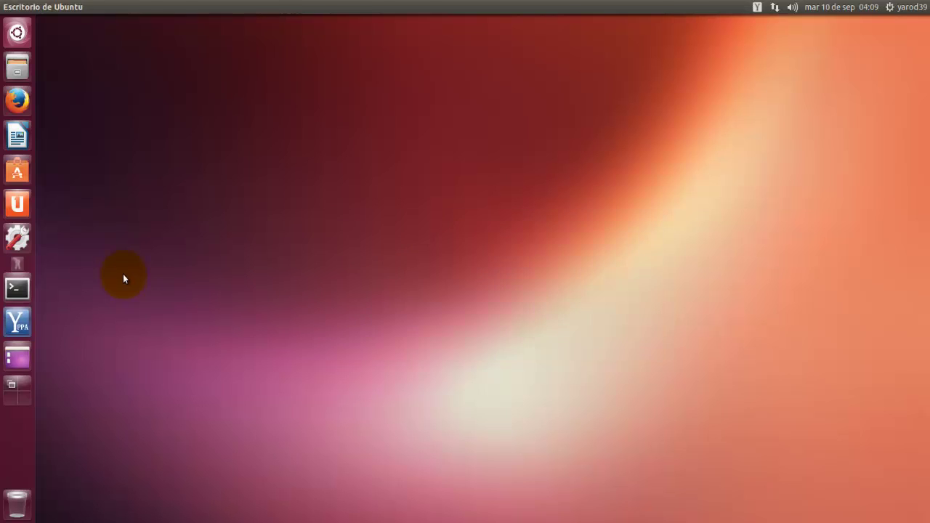
Step: Search all Launchpad PPAs for wallpaper
{"action": "double_click", "coordinate": [400, 235]}
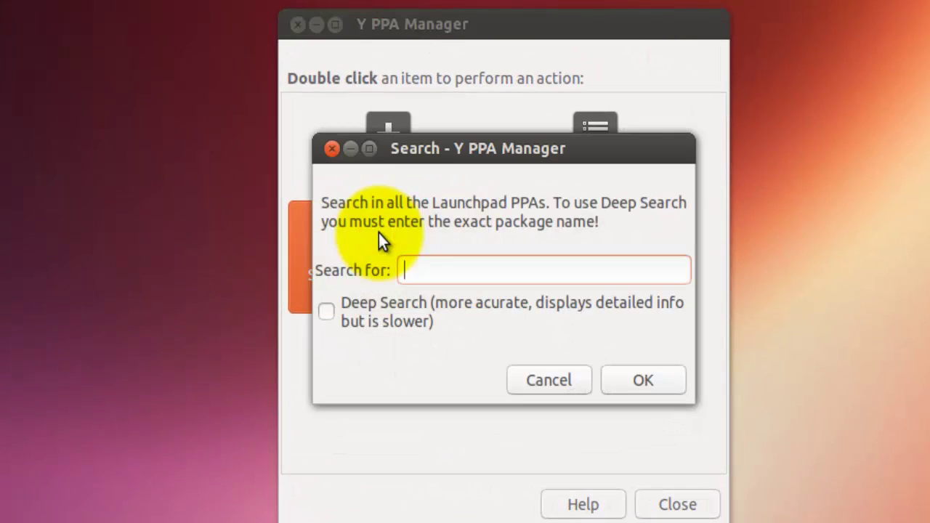
{"action": "type", "text": "wallpaper"}
{"action": "key", "text": "Return"}
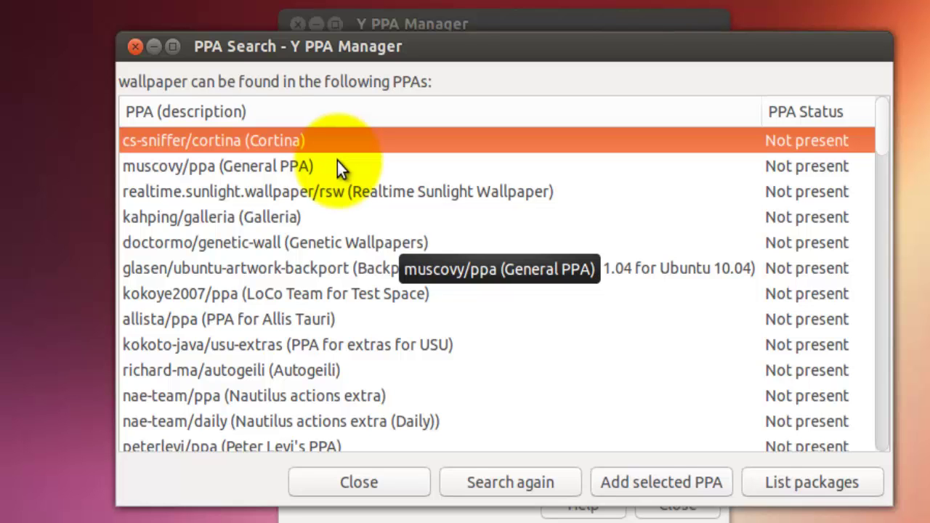
Step: Install the evolving-circle-wallpaper package from muscovy/ppa and close the Background window, the installer and the PPA manager
{"action": "double_click", "coordinate": [337, 162]}
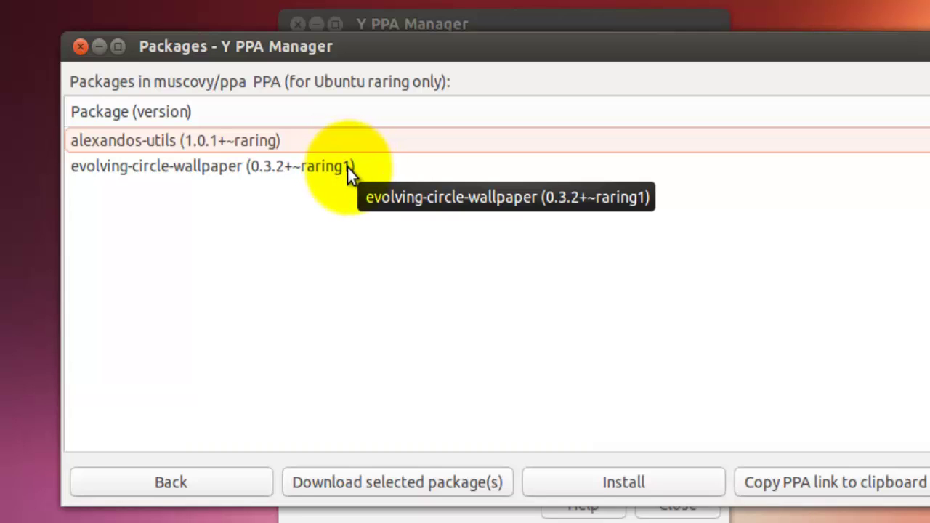
{"action": "left_click", "coordinate": [346, 168]}
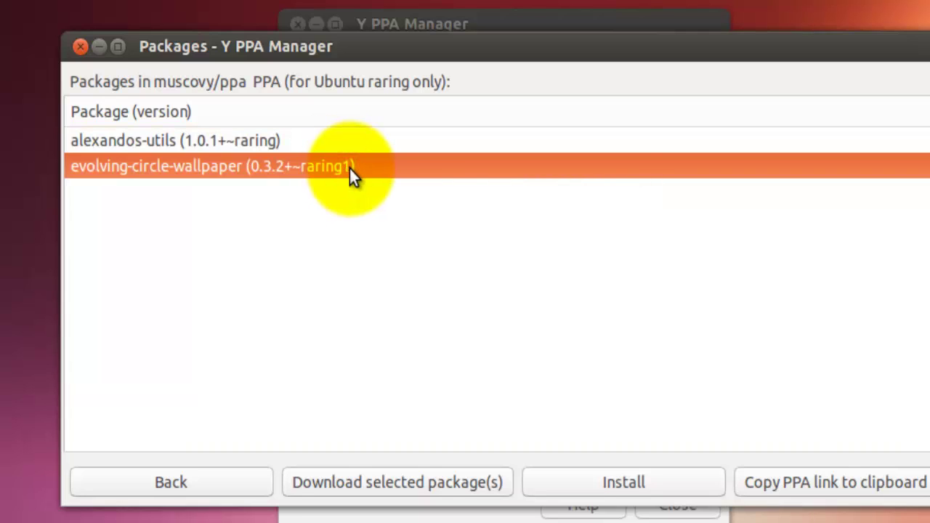
{"action": "double_click", "coordinate": [369, 164]}
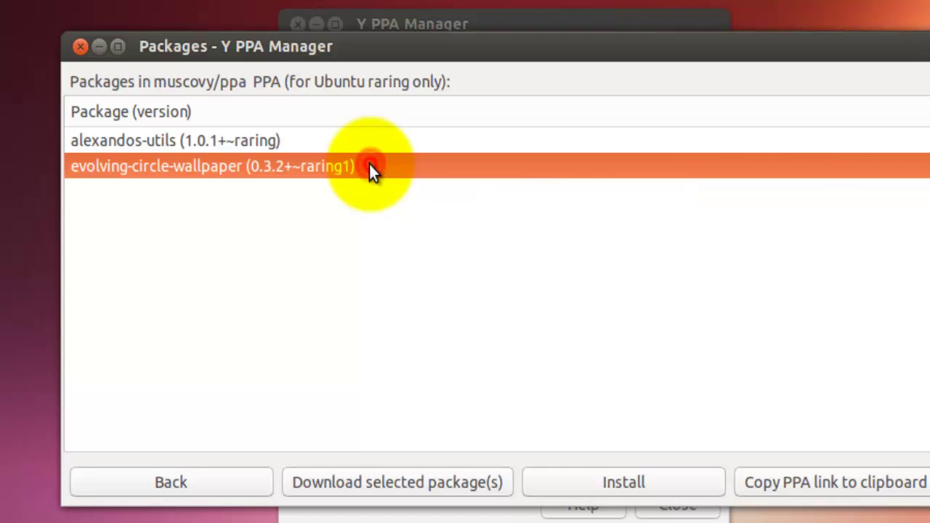
{"action": "left_click", "coordinate": [596, 348]}
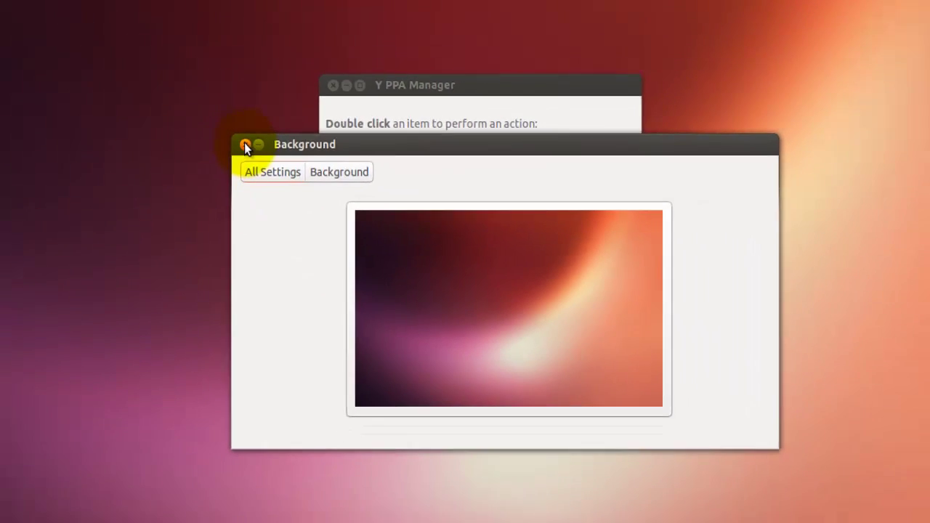
{"action": "left_click", "coordinate": [175, 108]}
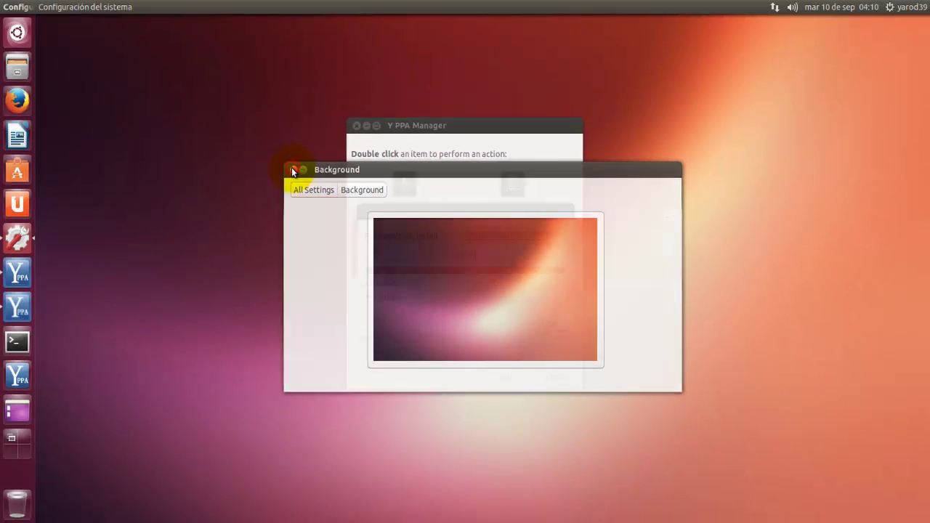
{"action": "left_click", "coordinate": [547, 323]}
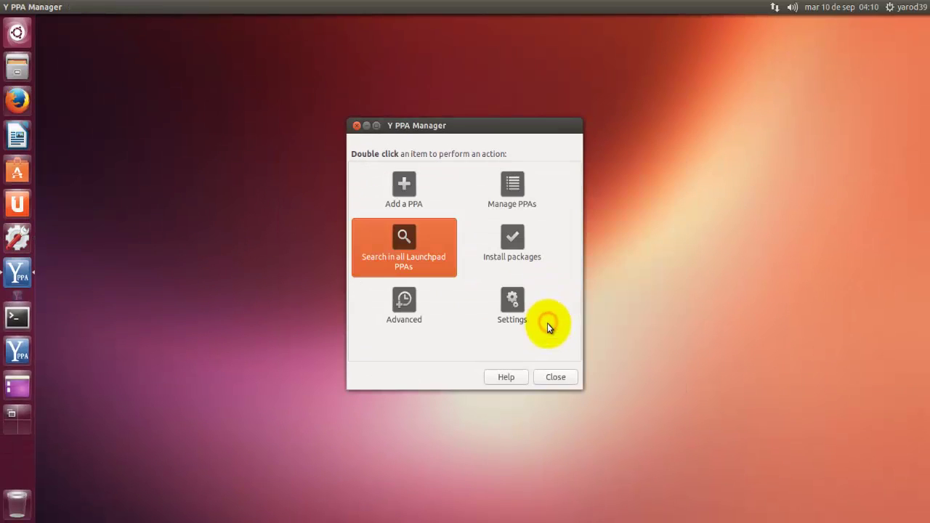
{"action": "left_click", "coordinate": [559, 379]}
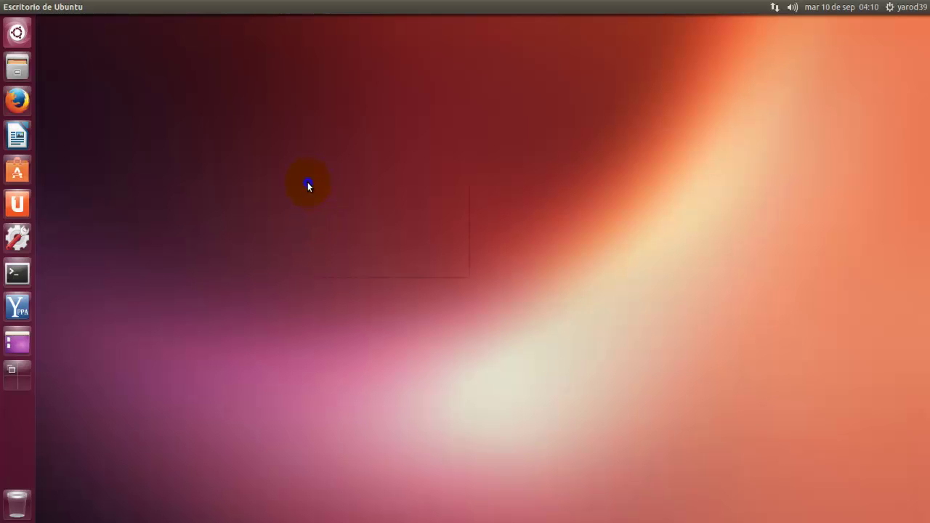
Step: Set the desktop background to the Evolving Circle wallpaper and close the appearance settings
{"action": "right_click", "coordinate": [309, 184]}
{"action": "left_click", "coordinate": [362, 267]}
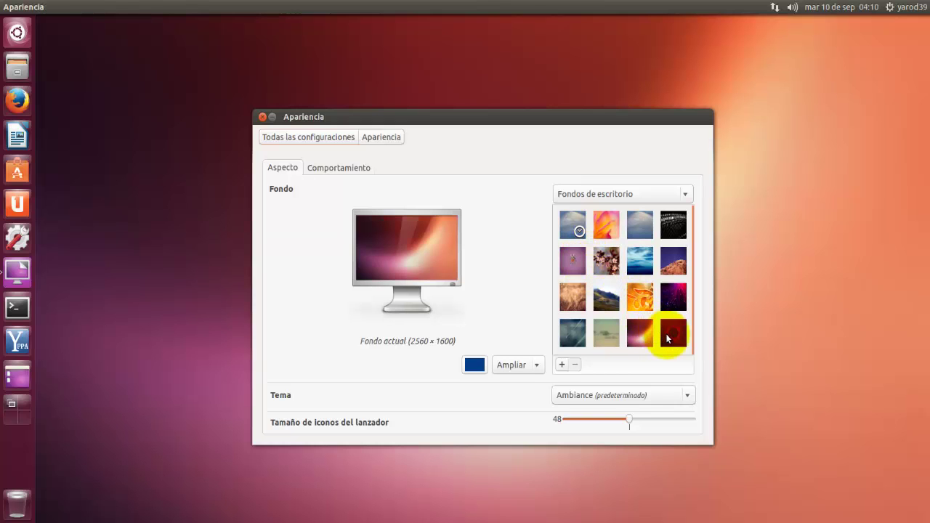
{"action": "left_click", "coordinate": [670, 335]}
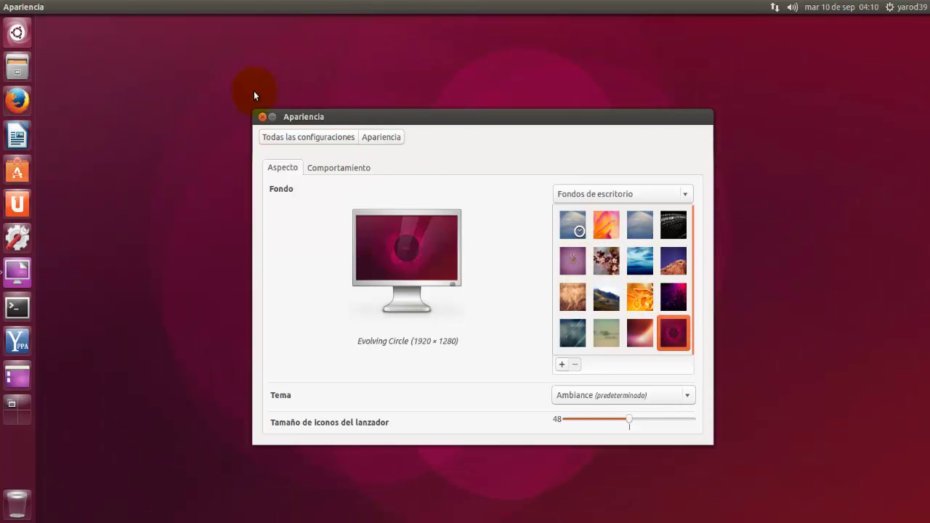
{"action": "left_click", "coordinate": [263, 118]}
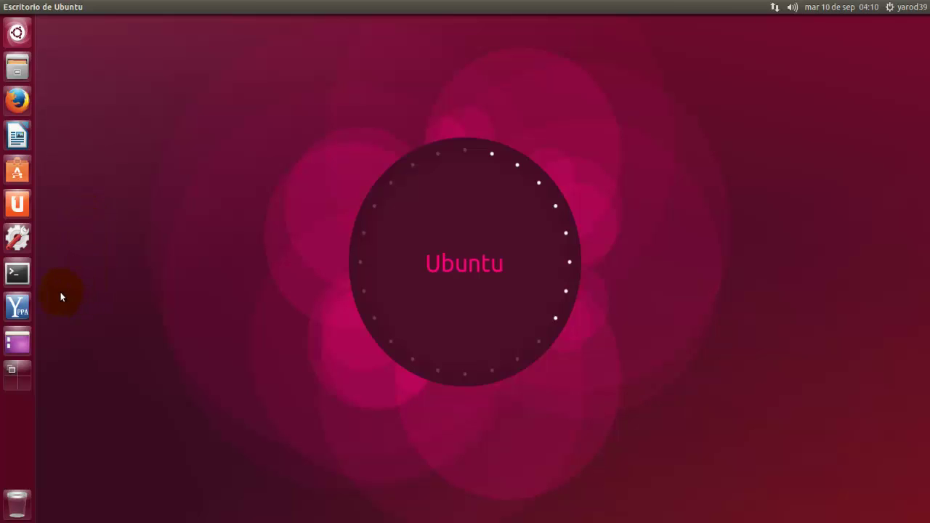
Step: Reopen Y PPA Manager, entering the account password to authenticate
{"action": "left_click", "coordinate": [21, 311]}
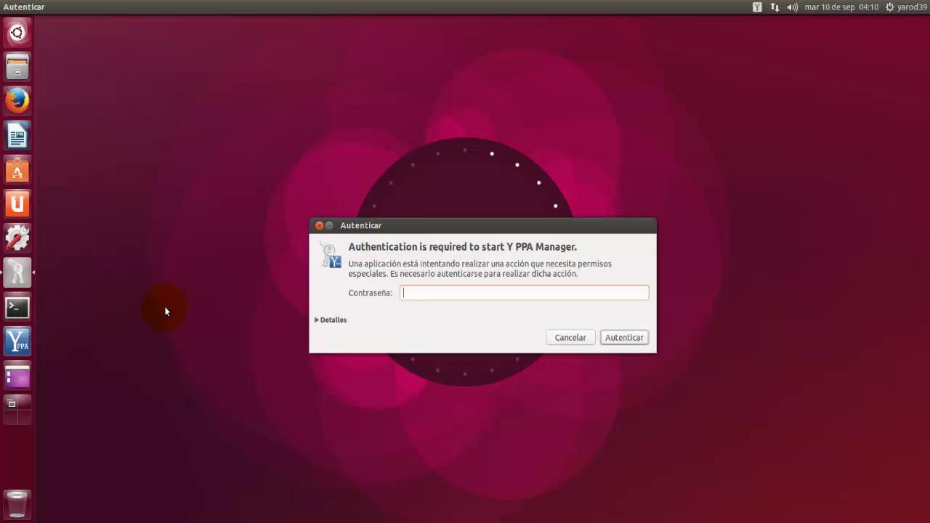
{"action": "type", "text": "•••••••"}
{"action": "key", "text": "Return"}
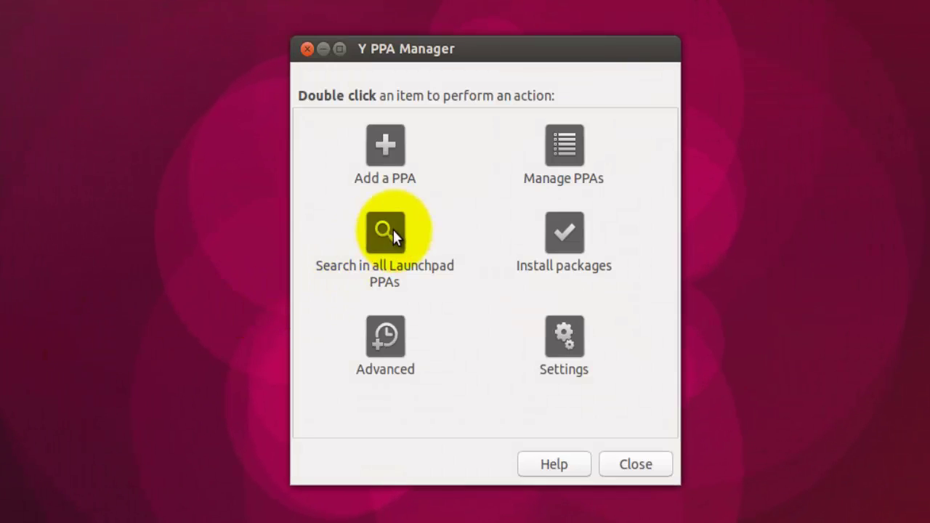
Step: Search all Launchpad PPAs for audacity, without Deep Search
{"action": "left_click", "coordinate": [393, 230]}
{"action": "double_click", "coordinate": [393, 229]}
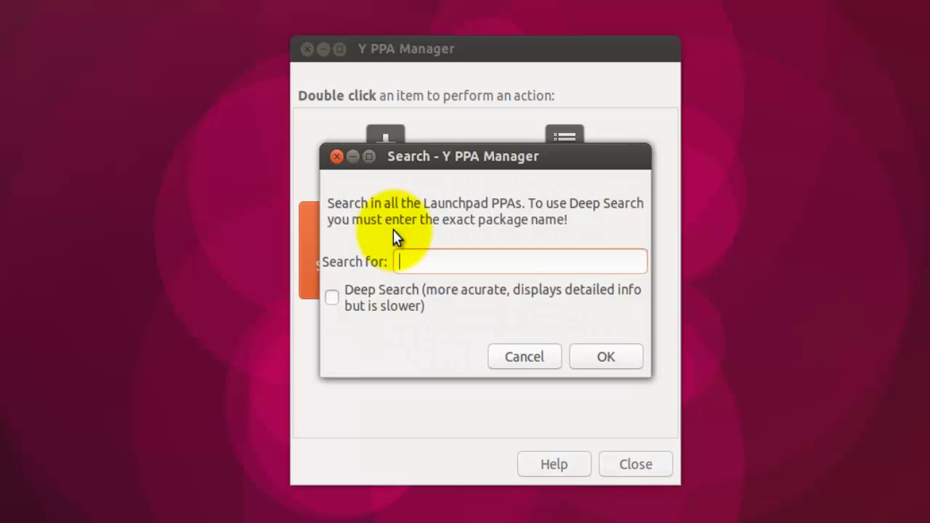
{"action": "type", "text": "audacitu"}
{"action": "key", "text": "BackSpace"}
{"action": "type", "text": "y"}
{"action": "key", "text": "Return"}
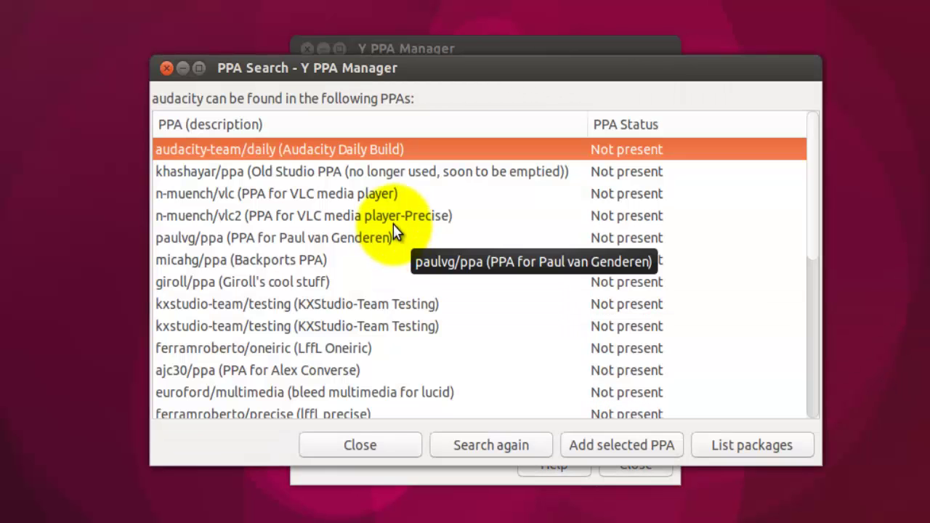
Step: Try to list the packages in the Old Studio PPA and return to the PPA search results
{"action": "double_click", "coordinate": [370, 172]}
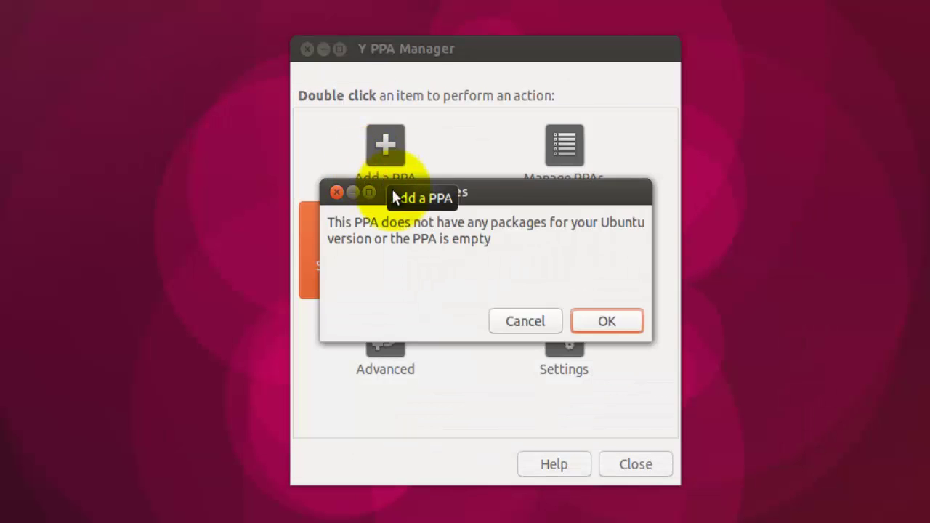
{"action": "left_click", "coordinate": [602, 317]}
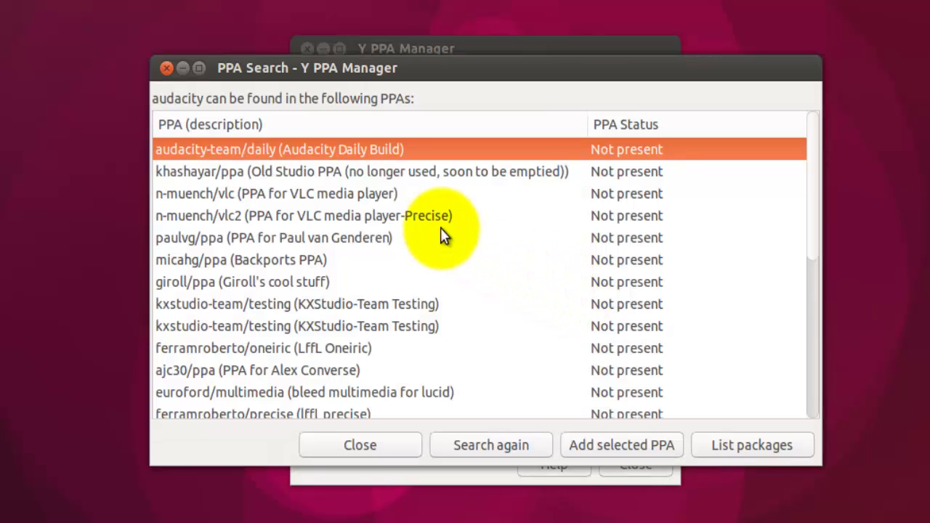
Step: Add the PPA for VLC media player, install its audacity package and close the PPA manager
{"action": "double_click", "coordinate": [361, 195]}
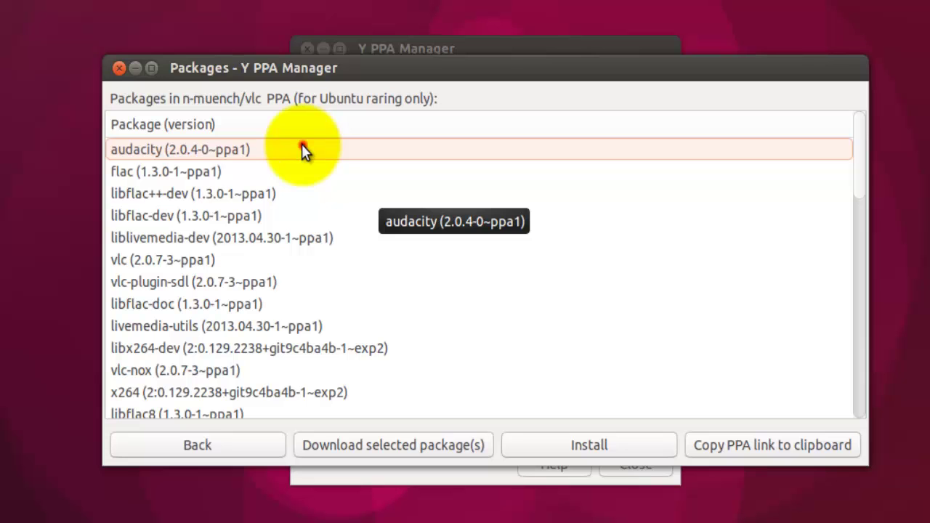
{"action": "double_click", "coordinate": [301, 148]}
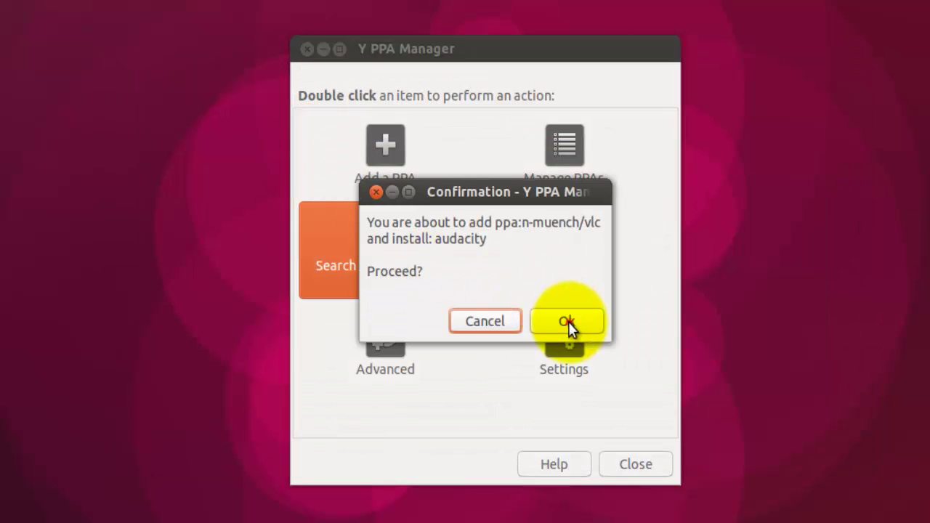
{"action": "left_click", "coordinate": [568, 321]}
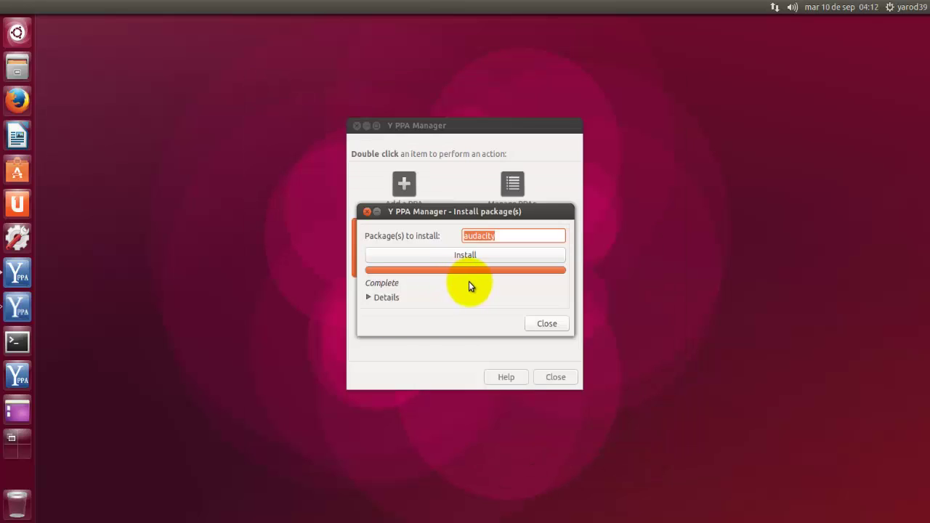
{"action": "left_click", "coordinate": [547, 324]}
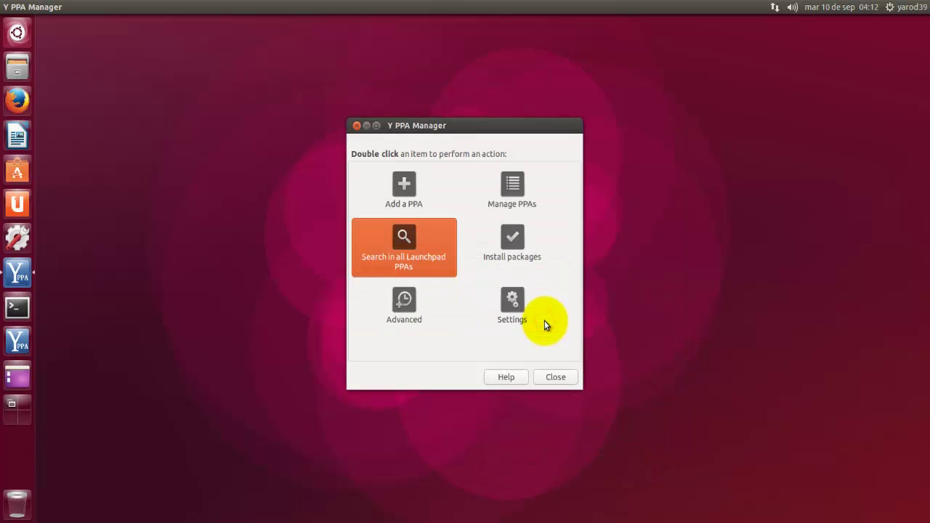
{"action": "left_click", "coordinate": [557, 378]}
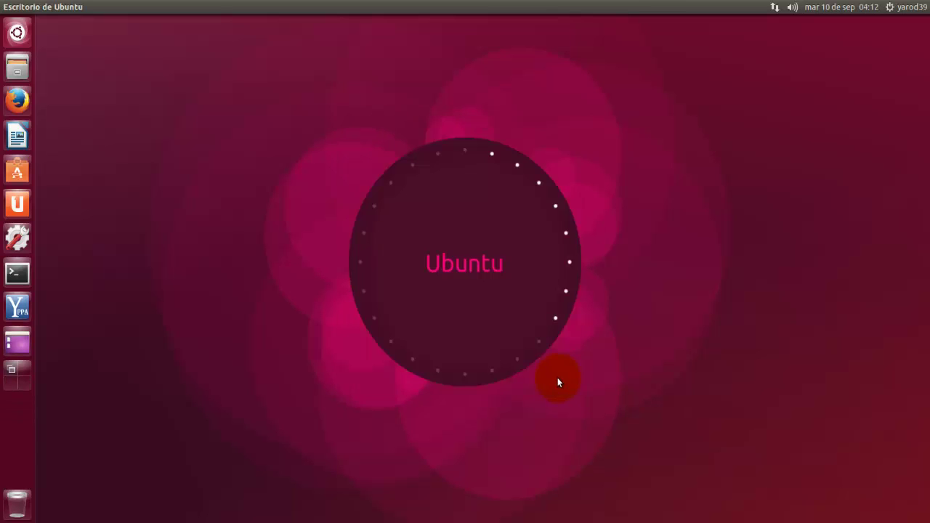
Step: Find Audacity with a system-wide application search, launch it to check the installation, and close it again
{"action": "left_click", "coordinate": [18, 33]}
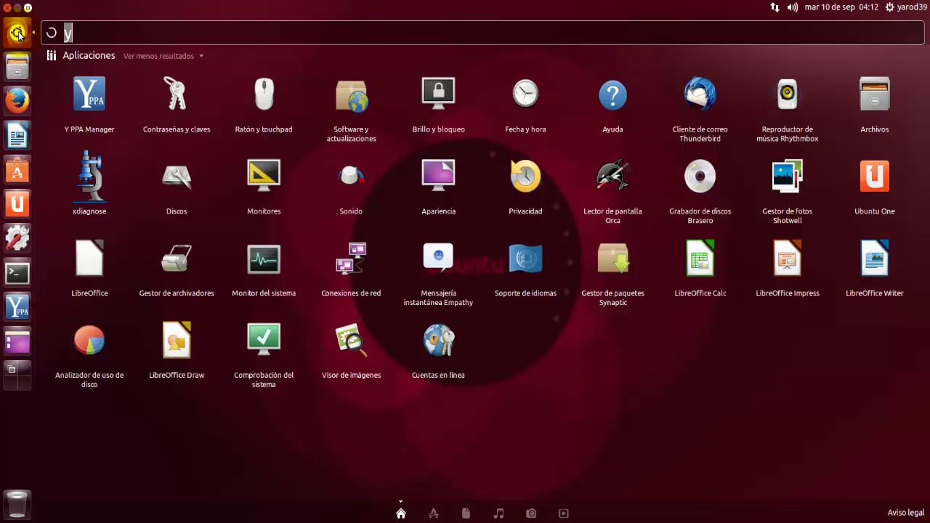
{"action": "key", "text": "BackSpace"}
{"action": "type", "text": "au"}
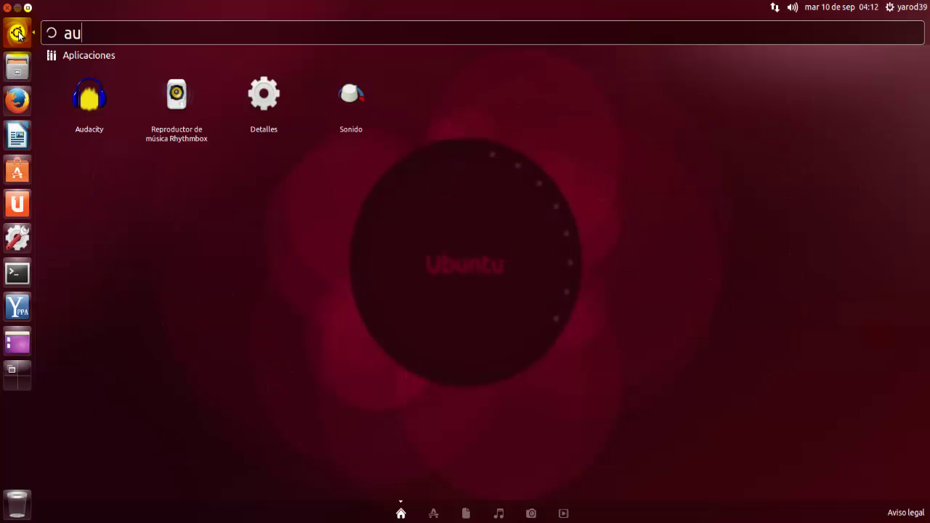
{"action": "type", "text": "dacity"}
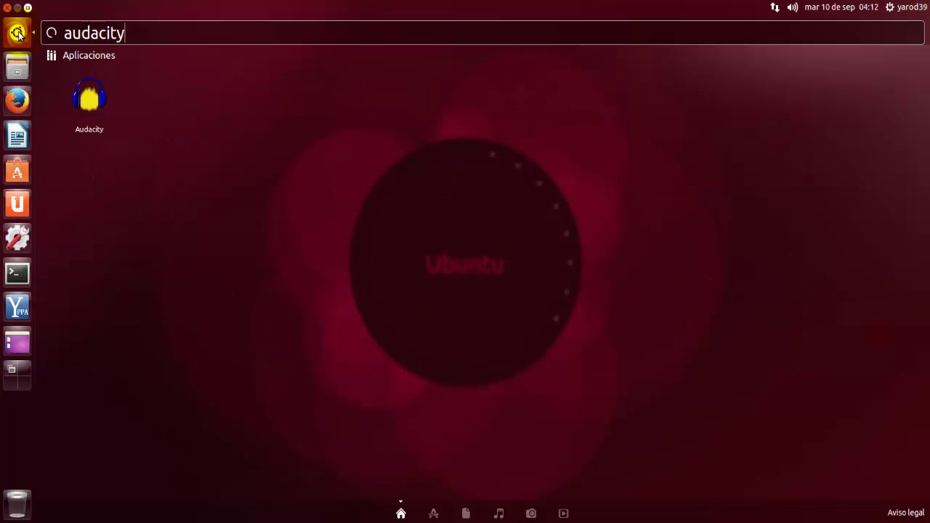
{"action": "key", "text": "Return"}
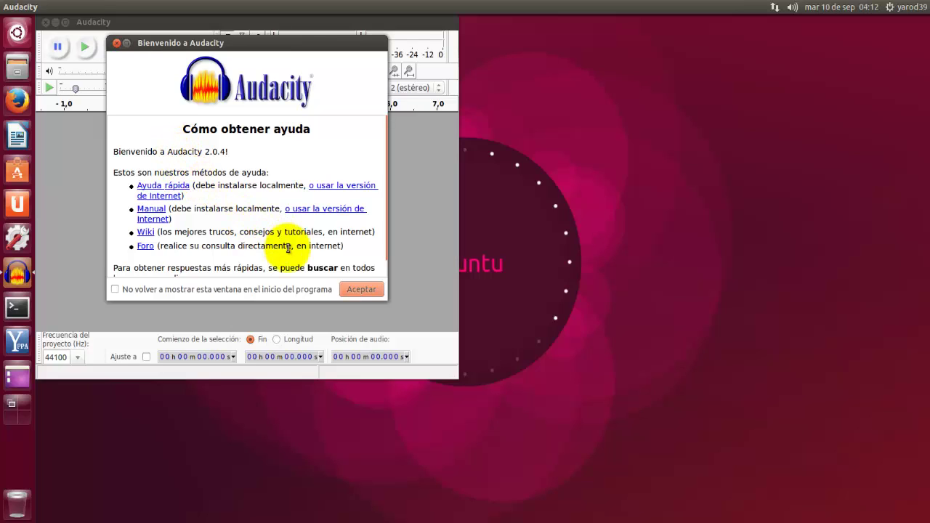
{"action": "left_click", "coordinate": [362, 289]}
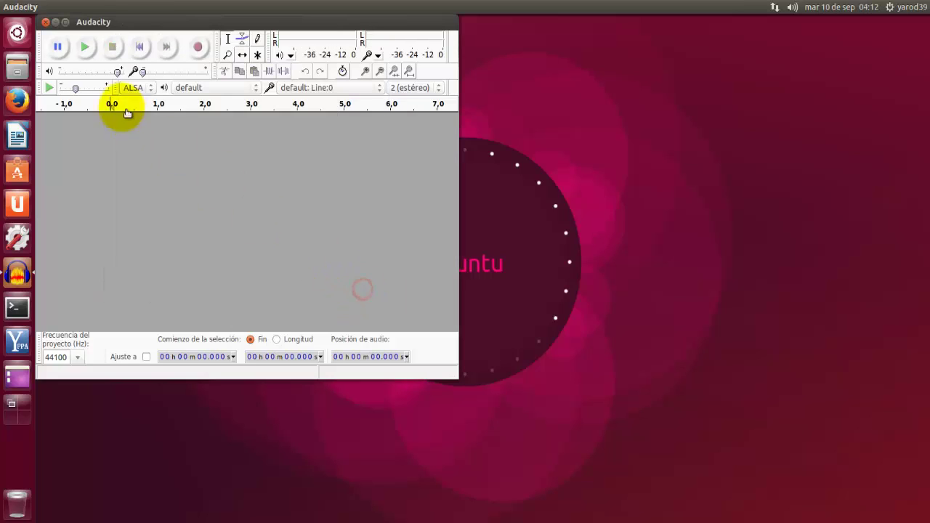
{"action": "left_click", "coordinate": [46, 23]}
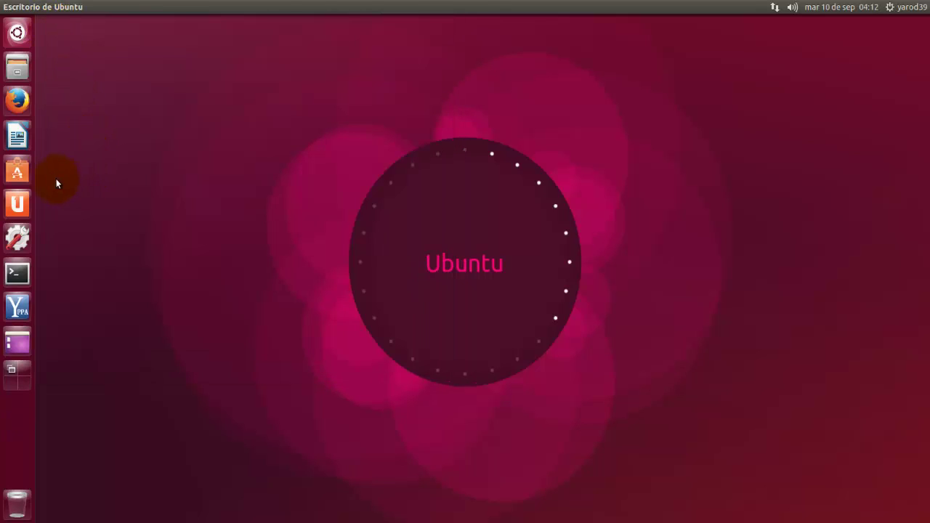
Step: Look up audacity in the Ubuntu Software Center, examine the installed version on its details page, and close the center
{"action": "left_click", "coordinate": [17, 171]}
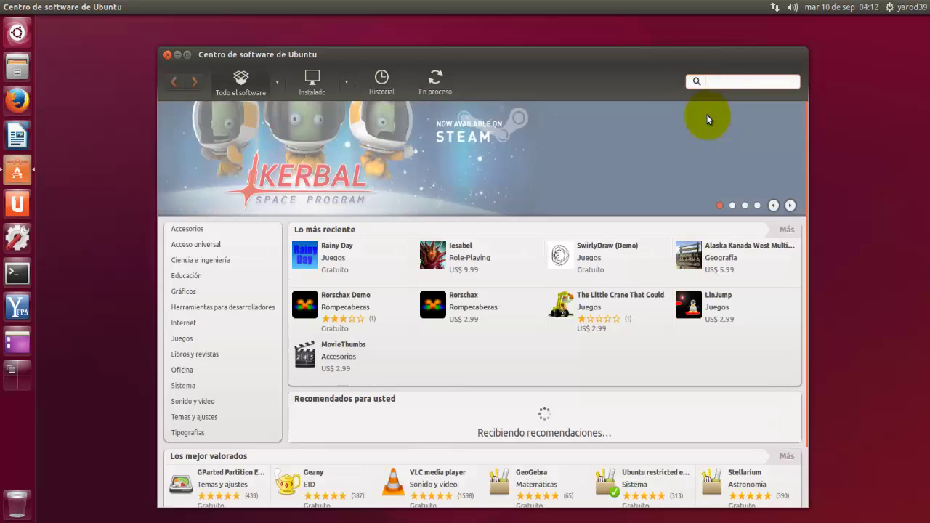
{"action": "type", "text": "audacity"}
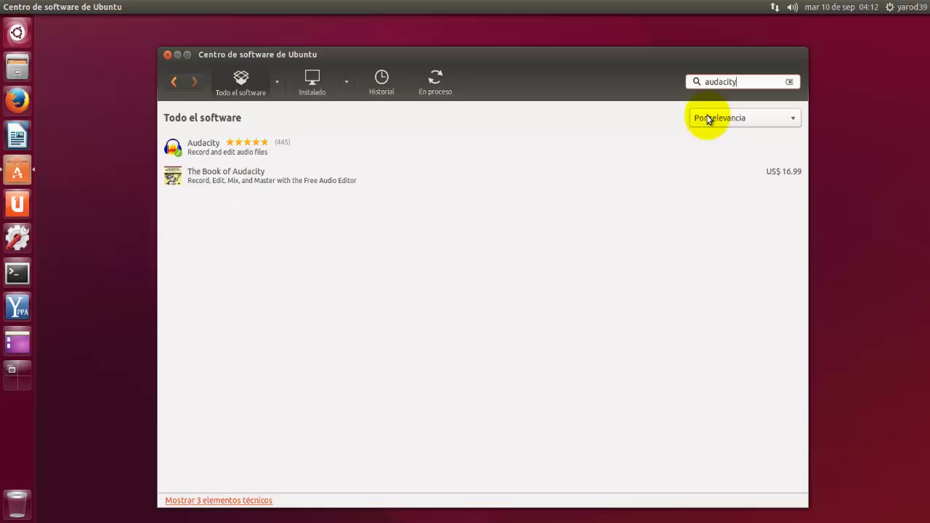
{"action": "double_click", "coordinate": [270, 149]}
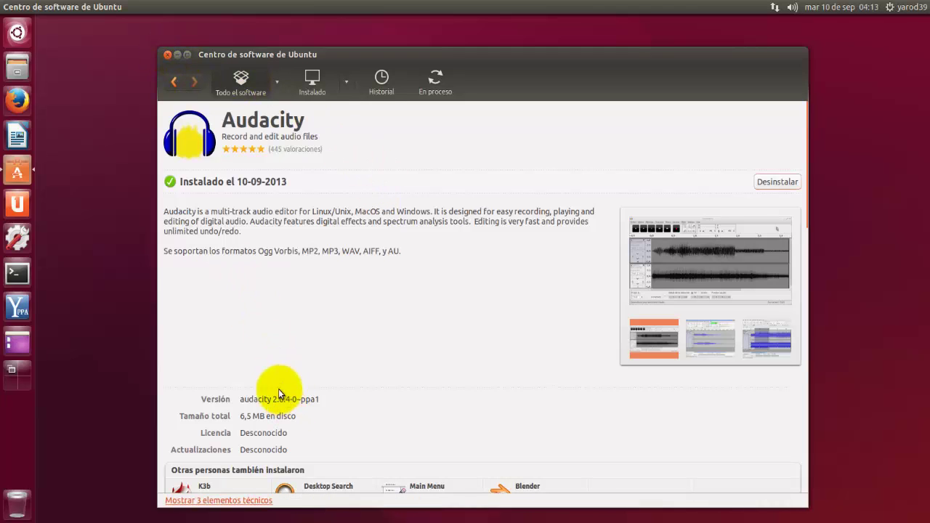
{"action": "left_click", "coordinate": [168, 56]}
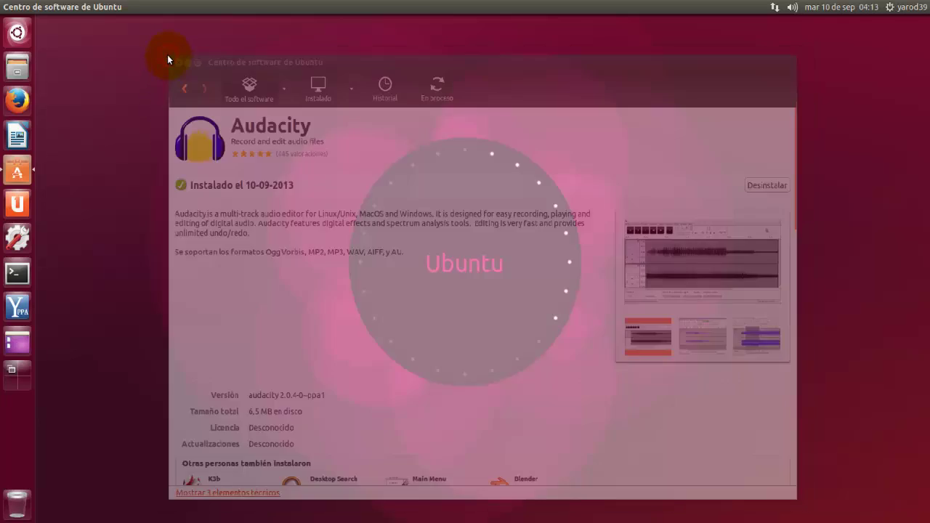
Step: Find Audacity through the system-wide search, launch it, dismiss the welcome dialog and maximize its window
{"action": "left_click", "coordinate": [19, 33]}
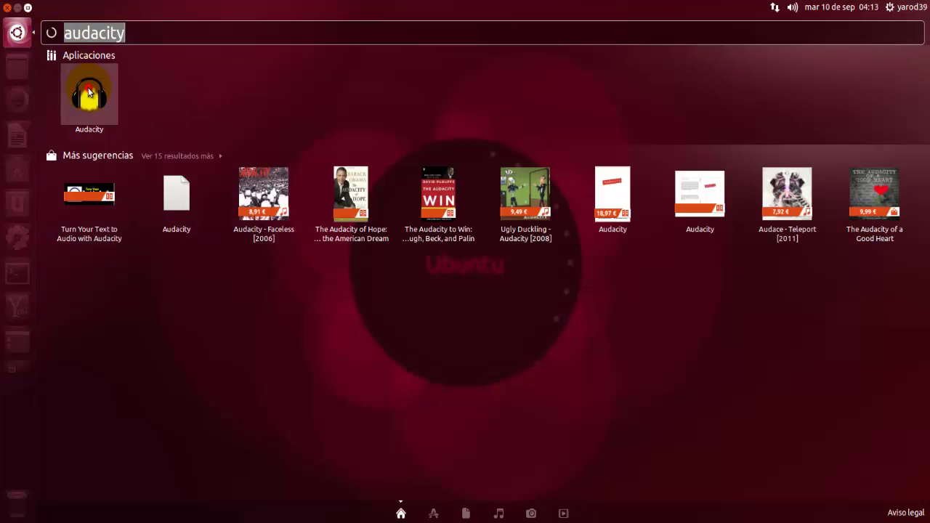
{"action": "left_click", "coordinate": [87, 89]}
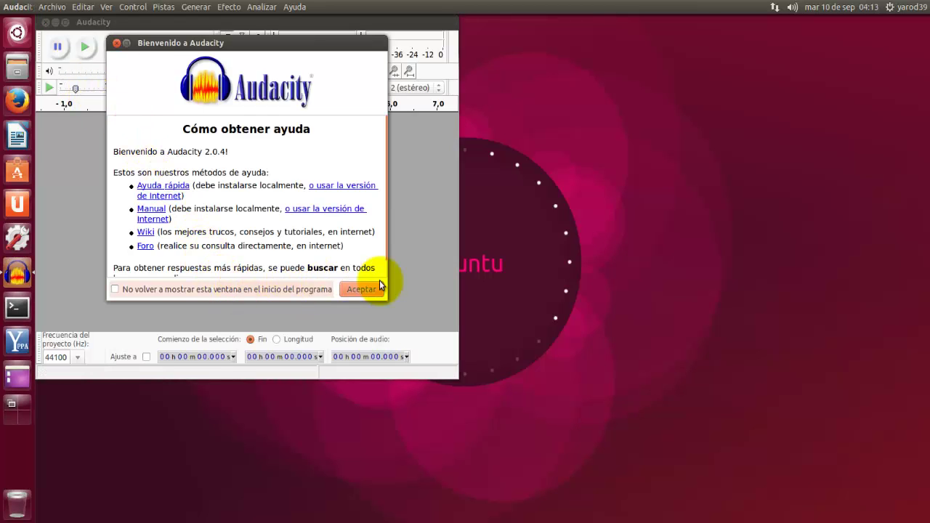
{"action": "left_click", "coordinate": [362, 289]}
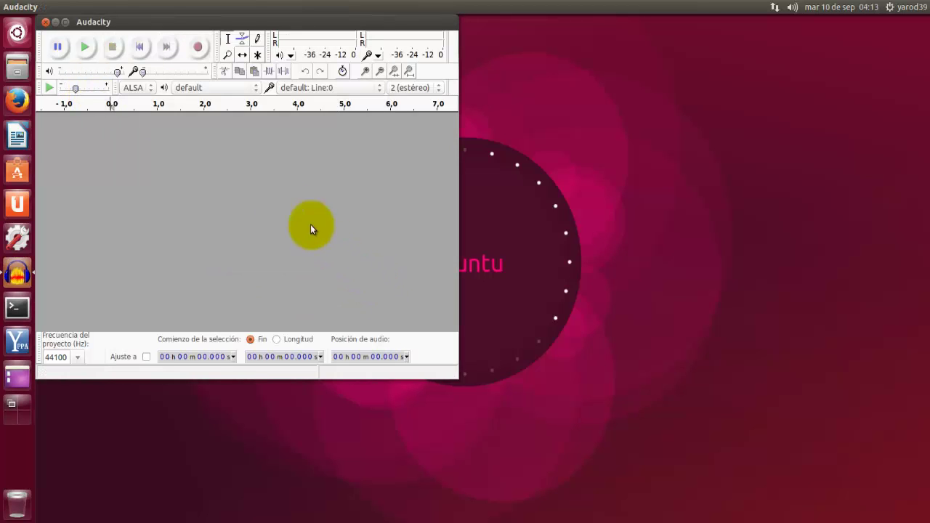
{"action": "left_click", "coordinate": [66, 22]}
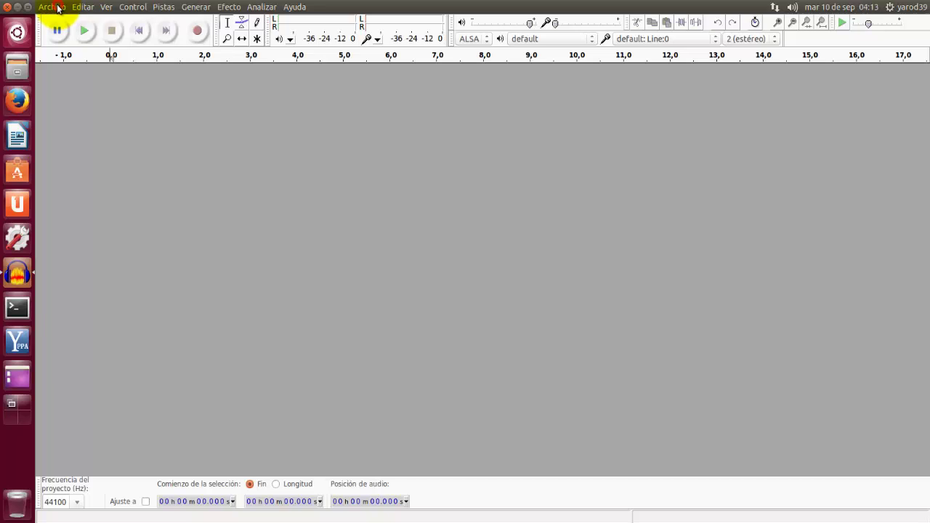
Step: Look through Audacity's file, editing, effect and analysis commands to examine what the program offers
{"action": "left_click", "coordinate": [55, 8]}
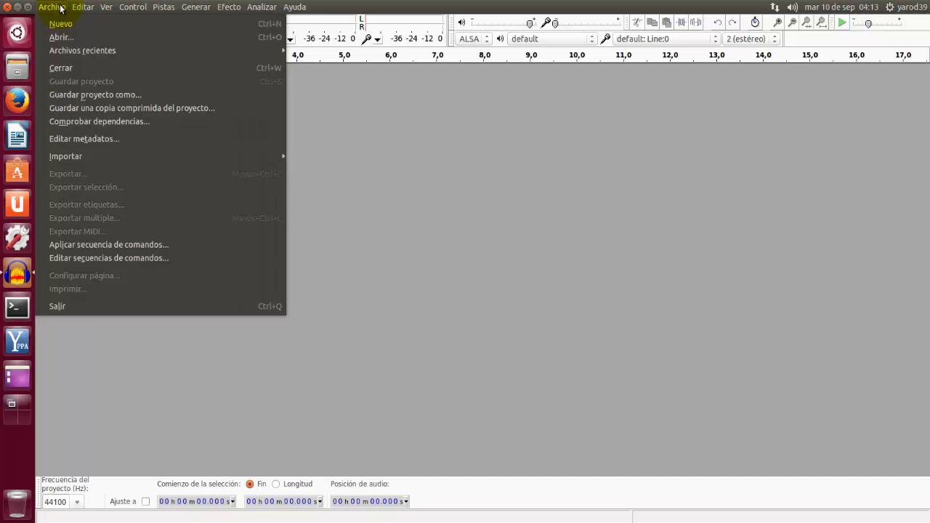
{"action": "mouse_move", "coordinate": [80, 9]}
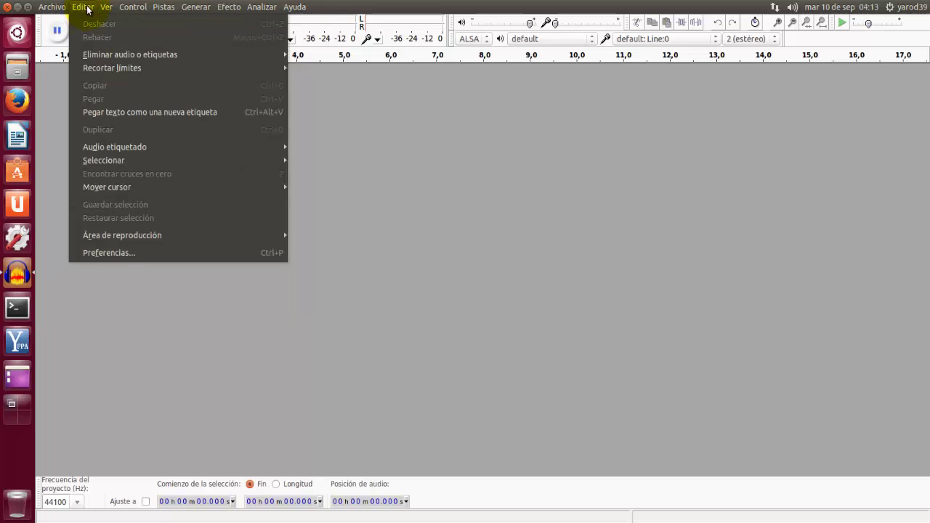
{"action": "mouse_move", "coordinate": [226, 11]}
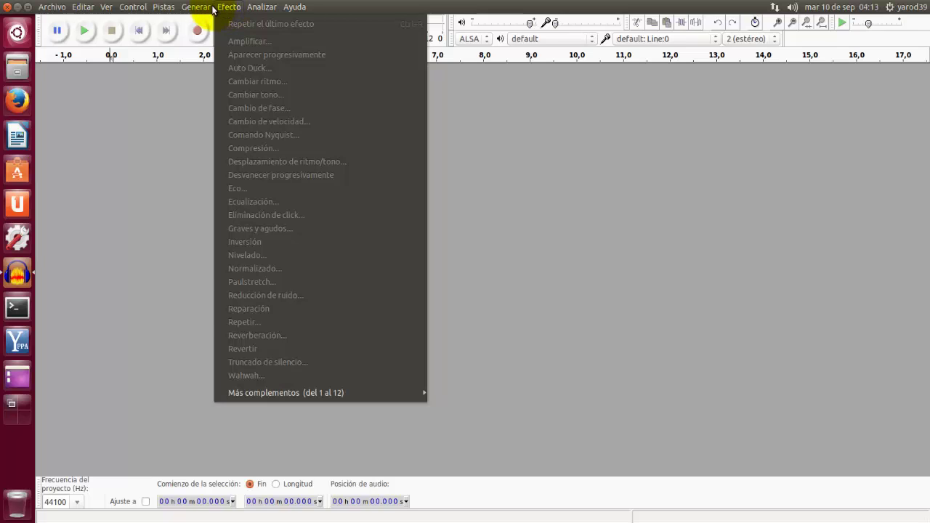
{"action": "mouse_move", "coordinate": [193, 11]}
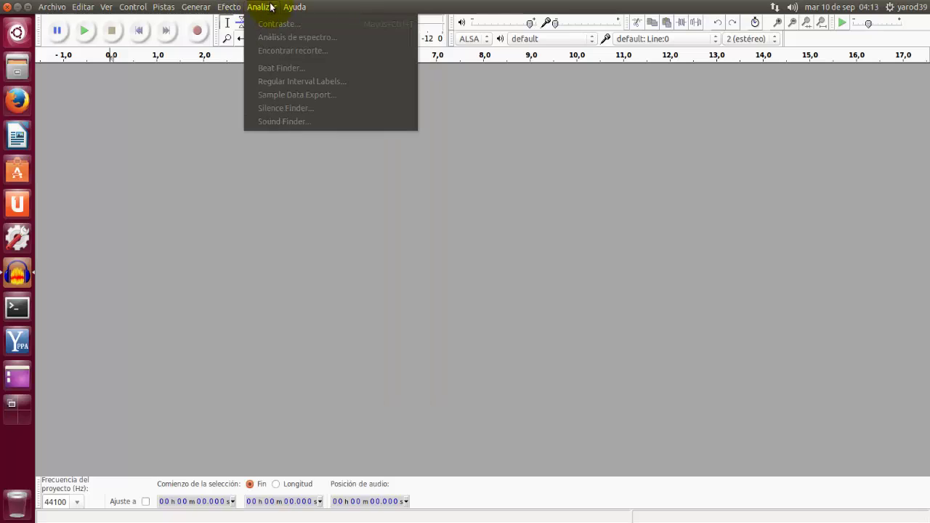
{"action": "mouse_move", "coordinate": [309, 7]}
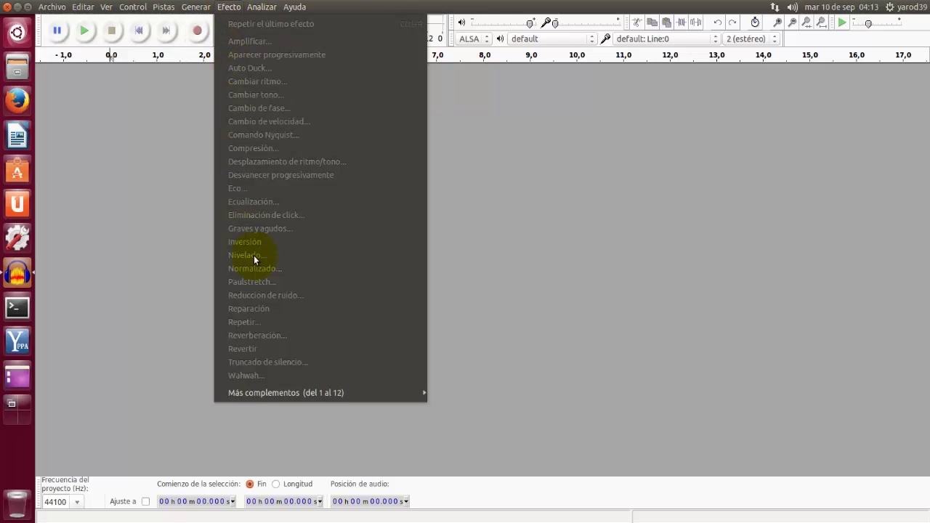
{"action": "left_click", "coordinate": [226, 7]}
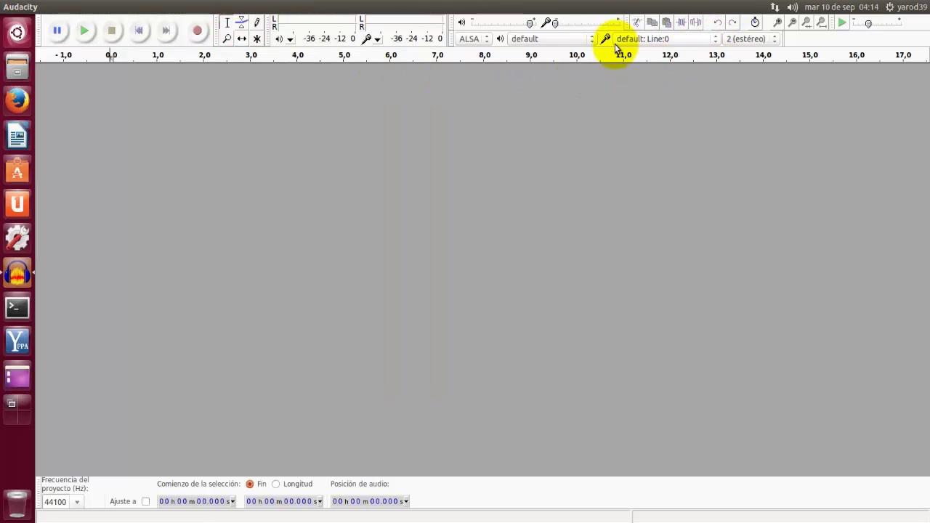
Step: Set the recording device to pulse: Mix Mono:0 and keep ALSA as the audio host
{"action": "left_click", "coordinate": [717, 40]}
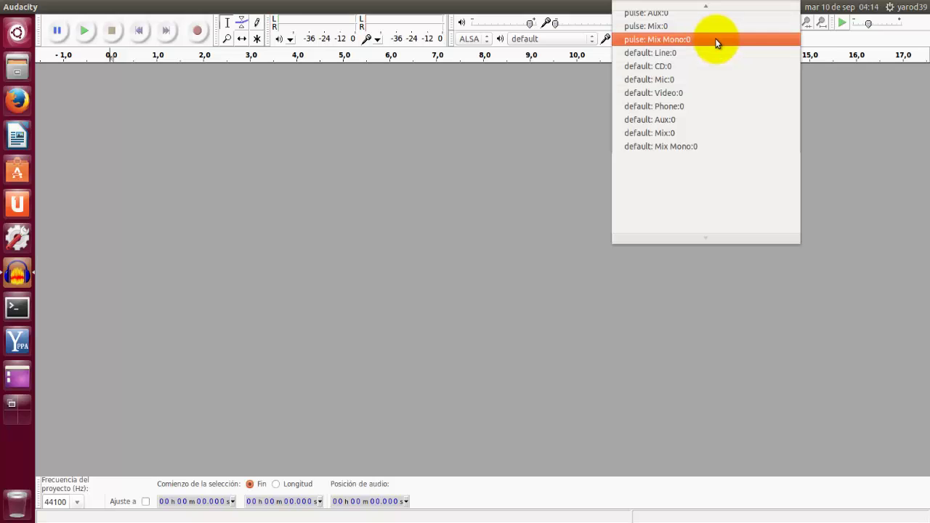
{"action": "left_click", "coordinate": [716, 40]}
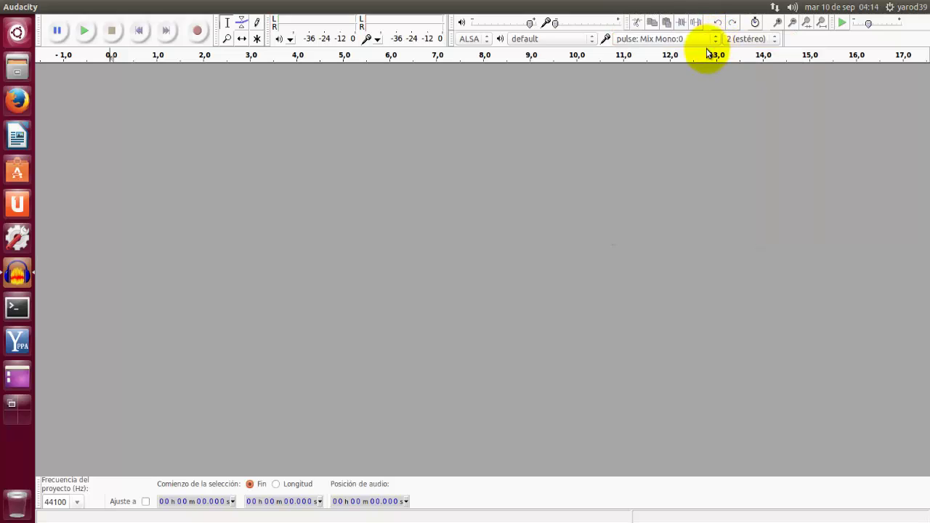
{"action": "left_click", "coordinate": [489, 40]}
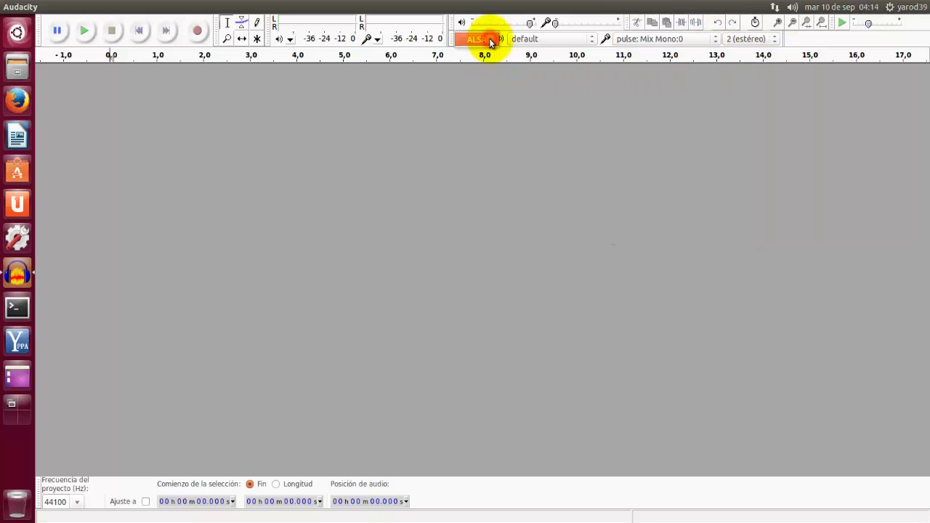
{"action": "left_click", "coordinate": [490, 40]}
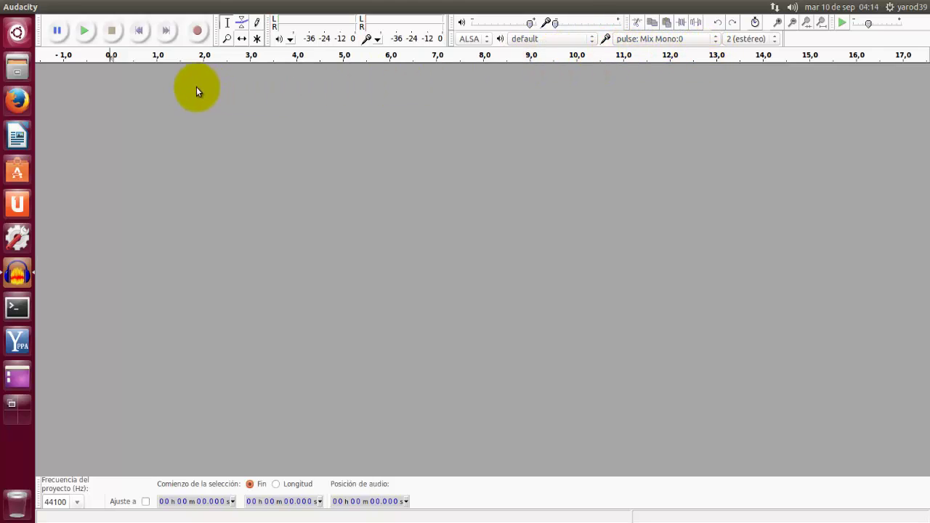
Step: Open Audacity's screen capture tools, examine the available options and close their window
{"action": "mouse_move", "coordinate": [109, 10]}
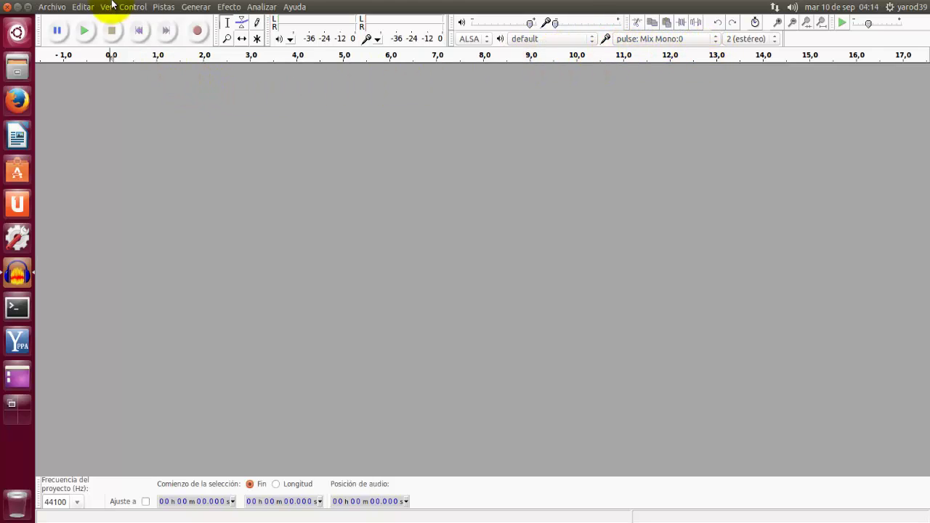
{"action": "left_click", "coordinate": [298, 7]}
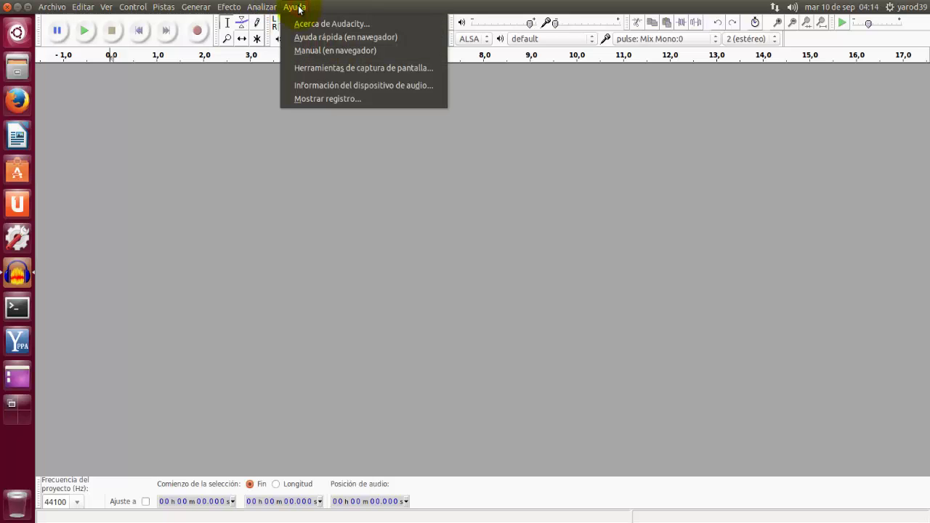
{"action": "left_click", "coordinate": [316, 72]}
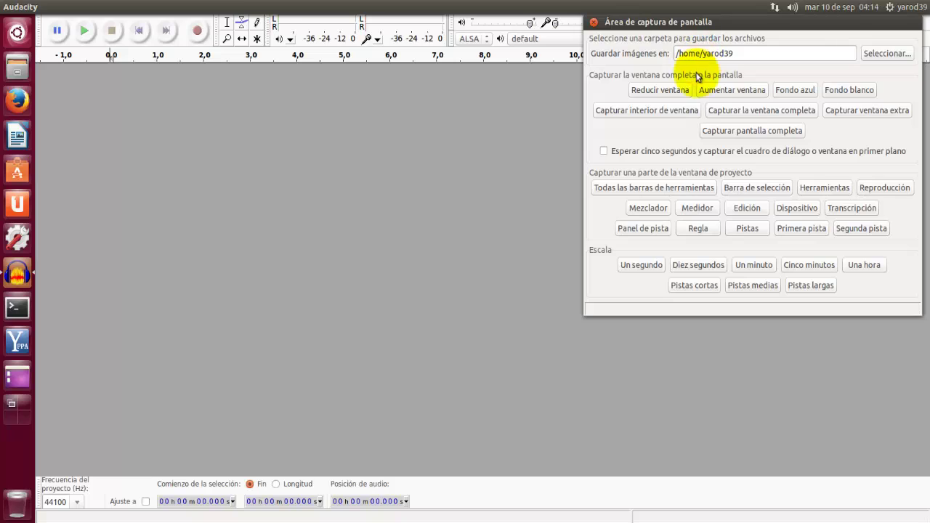
{"action": "left_click", "coordinate": [594, 22]}
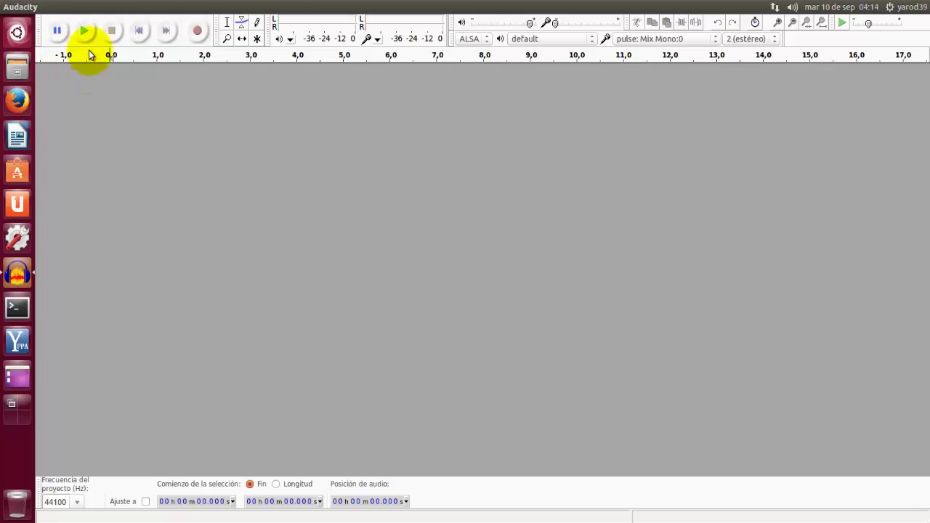
Step: Record a test take of about 4.8 seconds on a new stereo track and stop the recording
{"action": "mouse_move", "coordinate": [55, 11]}
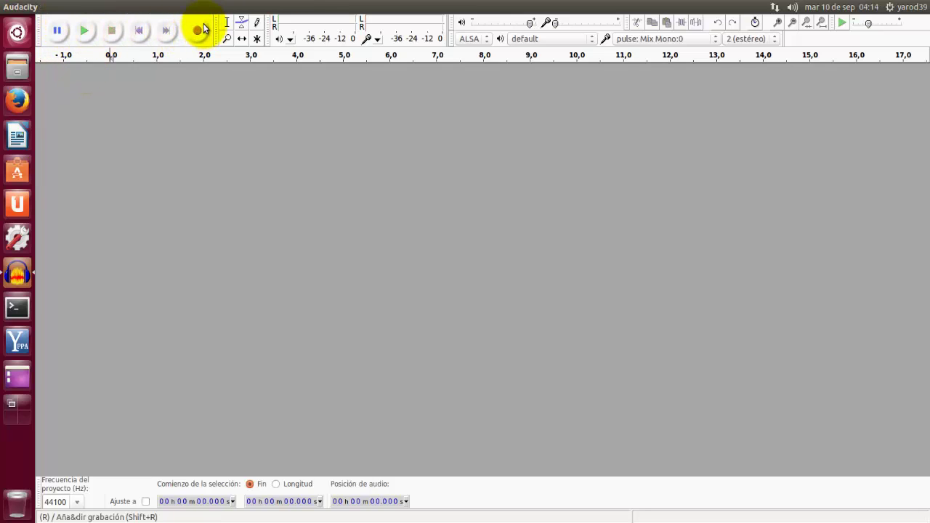
{"action": "mouse_move", "coordinate": [200, 7]}
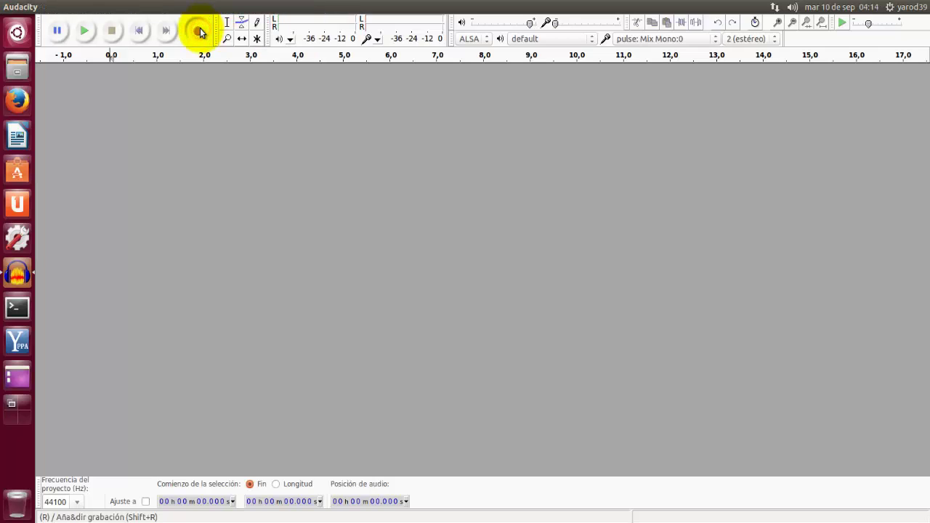
{"action": "left_click", "coordinate": [199, 30]}
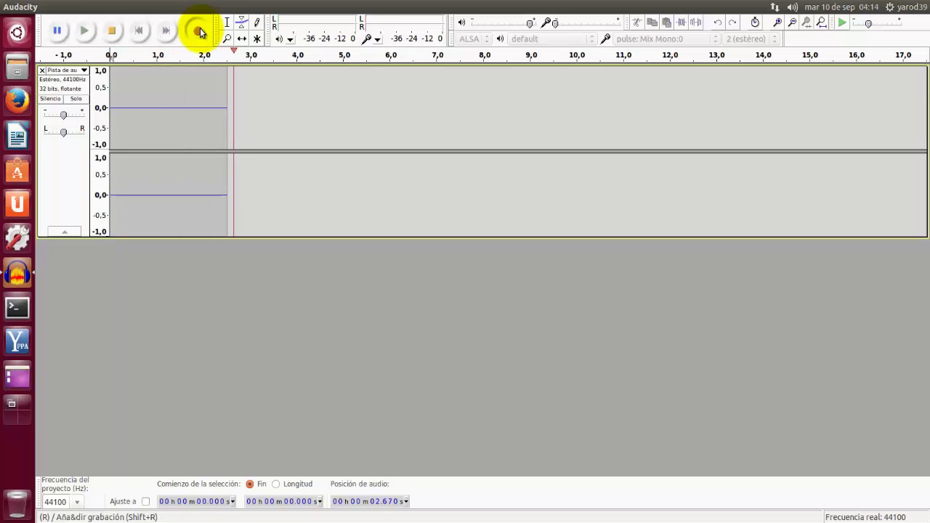
{"action": "left_click", "coordinate": [113, 30]}
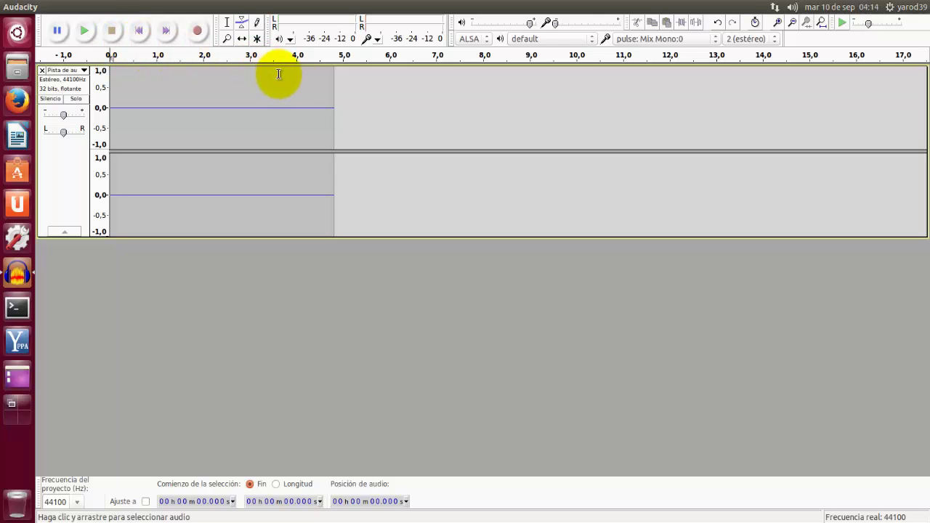
Step: Set the recording device to pulse: Mix:0 and remove the recorded test track
{"action": "left_click", "coordinate": [716, 38]}
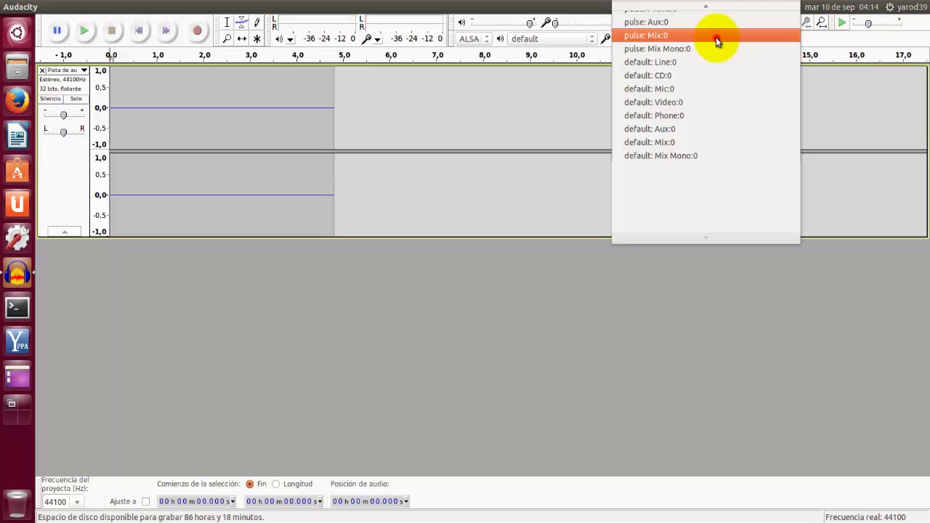
{"action": "left_click", "coordinate": [716, 37]}
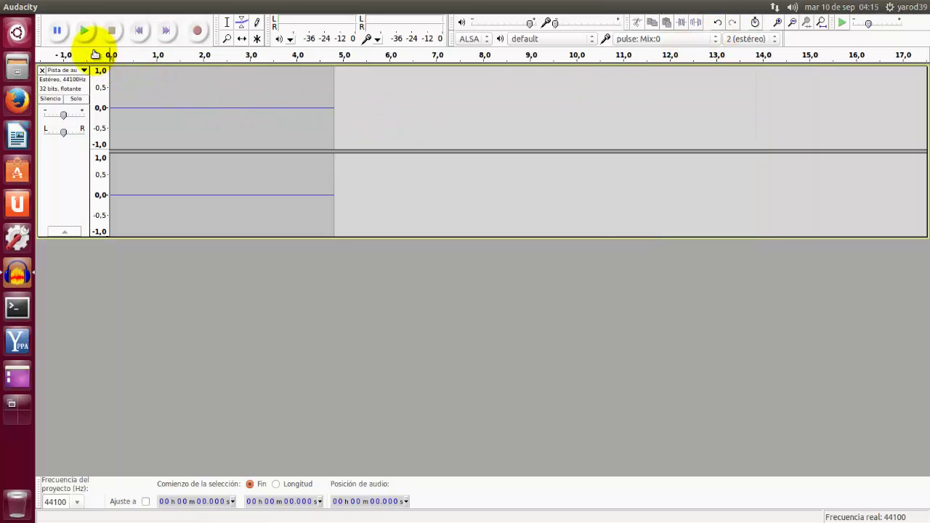
{"action": "left_click", "coordinate": [42, 69]}
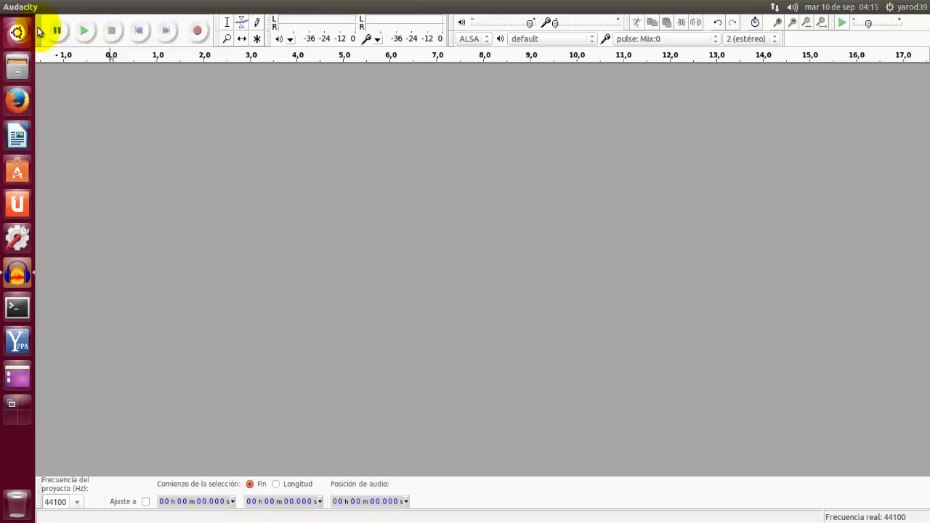
Step: Switch to Firefox, search Google for ccmixer and open the ccMixter website from the results
{"action": "left_click", "coordinate": [27, 103]}
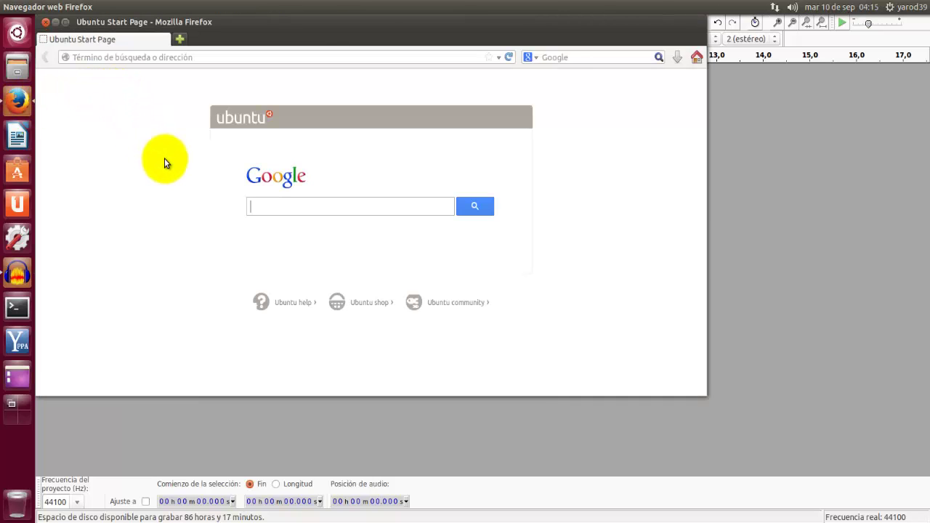
{"action": "type", "text": "ccmixer"}
{"action": "key", "text": "Return"}
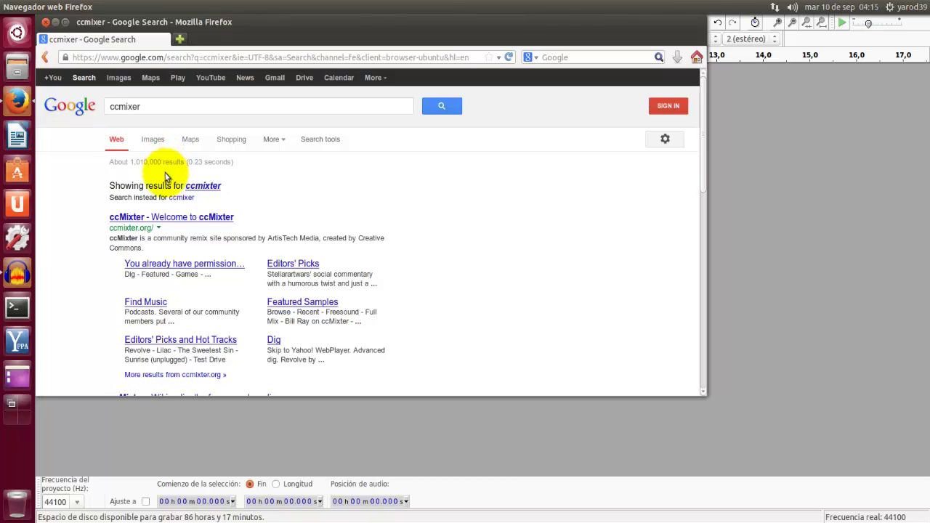
{"action": "left_click", "coordinate": [166, 217]}
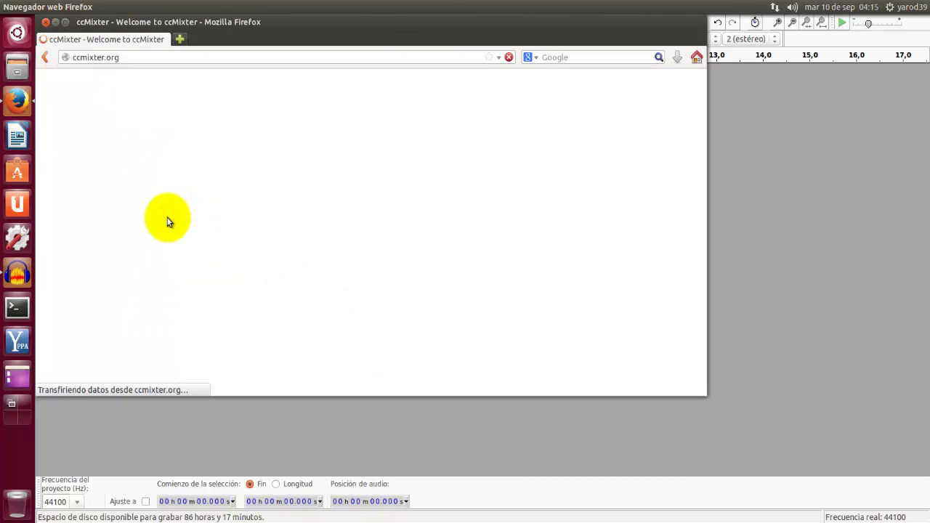
Step: Maximize the browser window and open the dig.ccMixter list of instrumental music for videos
{"action": "left_click", "coordinate": [65, 22]}
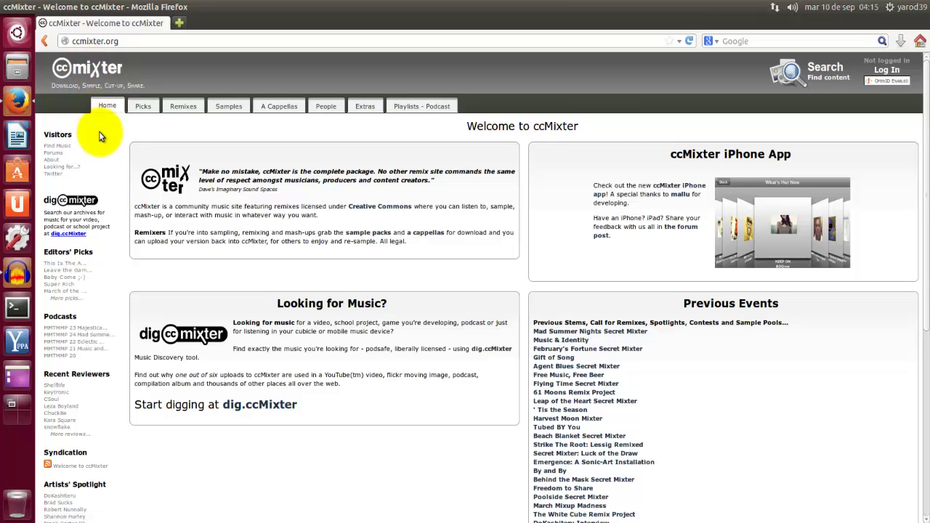
{"action": "left_click", "coordinate": [83, 198]}
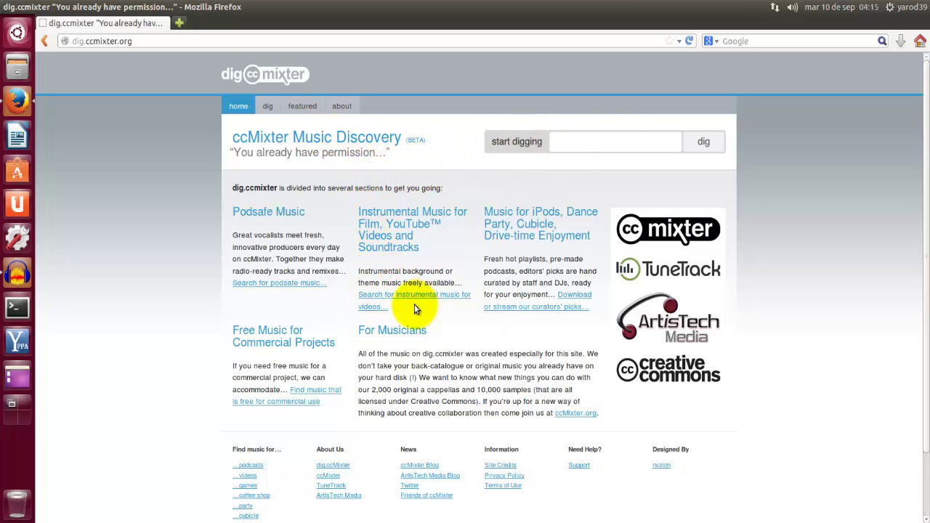
{"action": "left_click", "coordinate": [247, 478]}
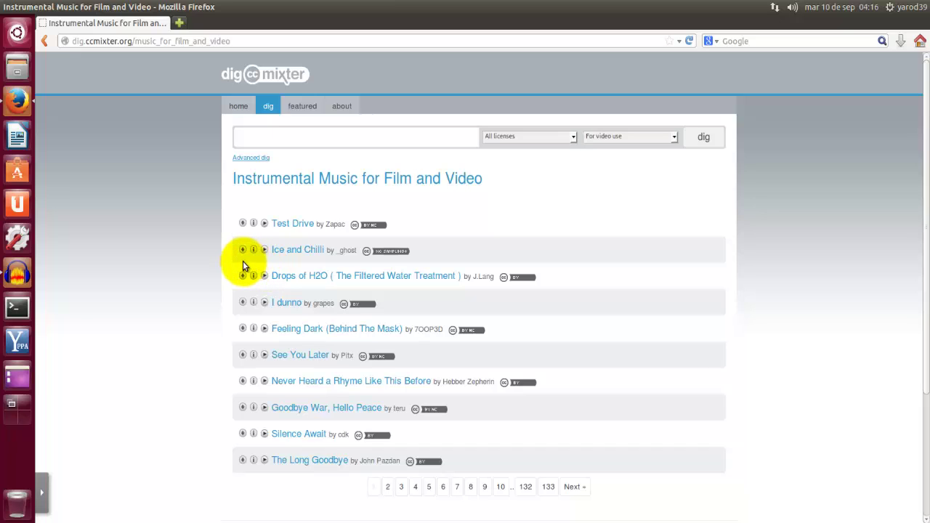
Step: Save the track "Drops of H2O ( The Filtered Water Treatment )" as an MP3 in the Música folder
{"action": "left_click", "coordinate": [296, 279]}
{"action": "right_click", "coordinate": [296, 280]}
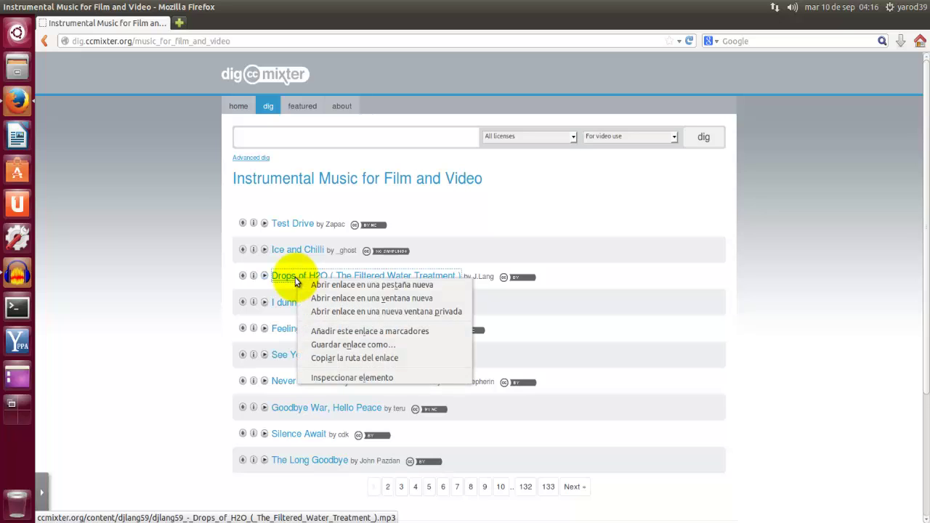
{"action": "left_click", "coordinate": [314, 347]}
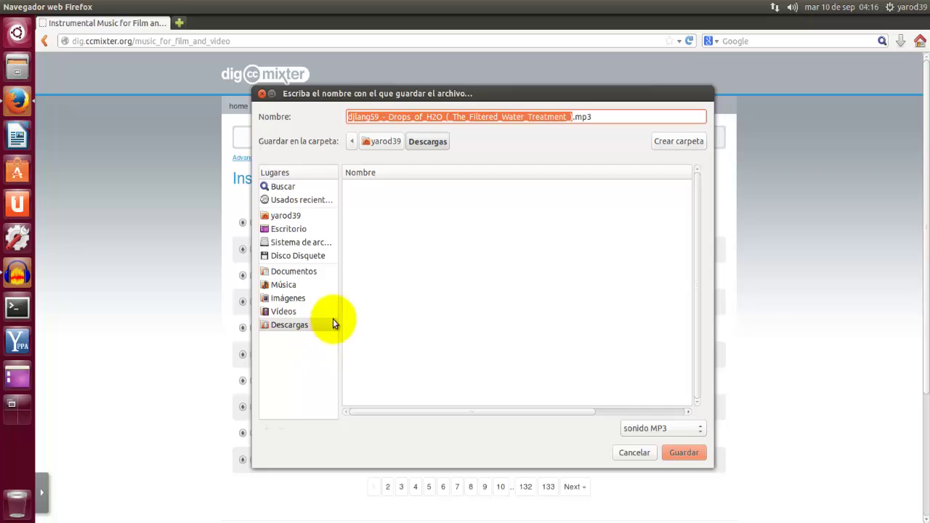
{"action": "left_click", "coordinate": [299, 286]}
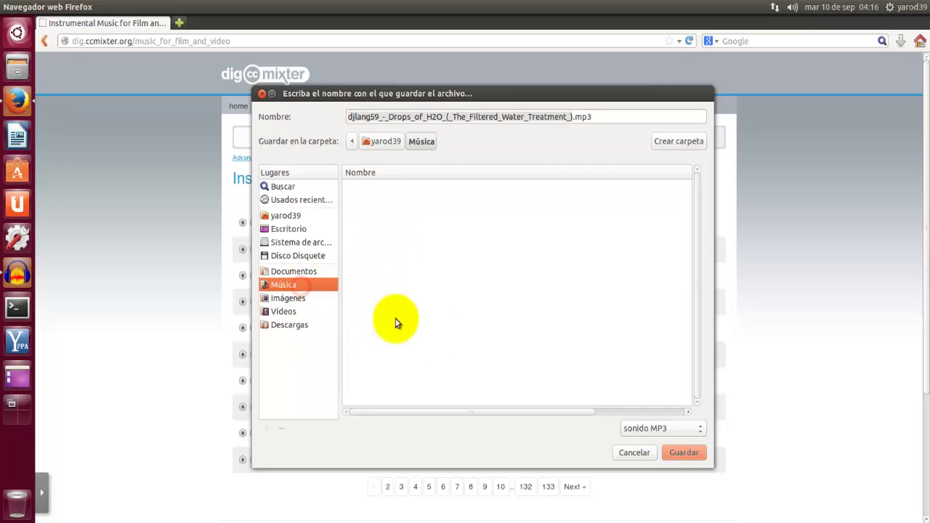
{"action": "left_click", "coordinate": [686, 451]}
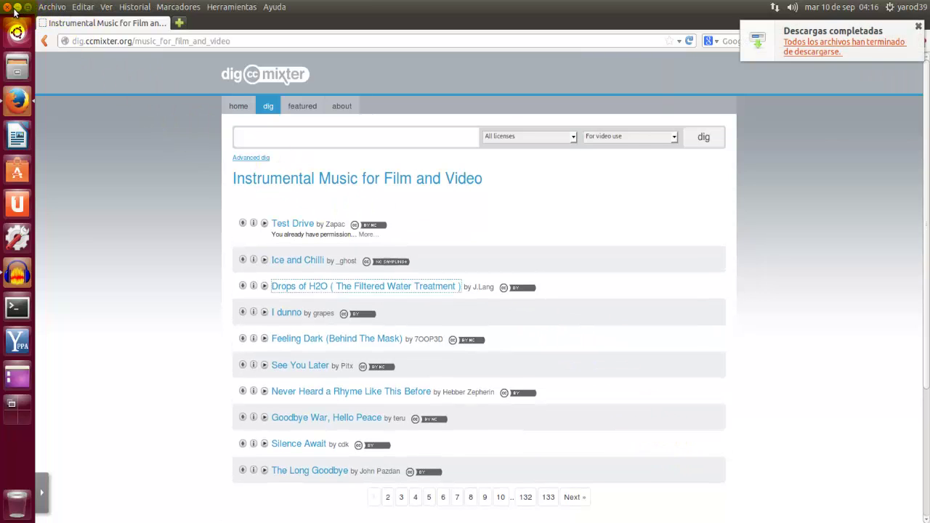
Step: Close the browser and open the downloaded track "Drops of H2O" from the Música folder in Audacity
{"action": "left_click", "coordinate": [8, 6]}
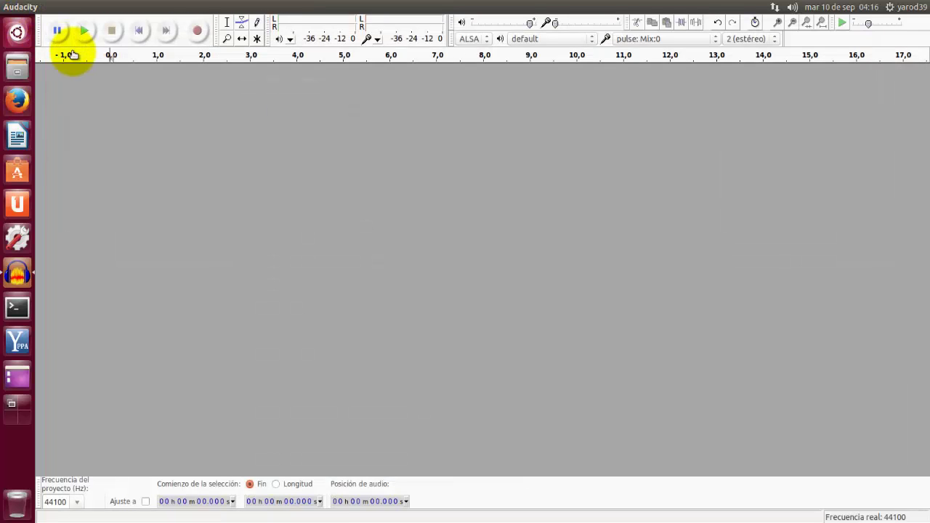
{"action": "left_click", "coordinate": [52, 7]}
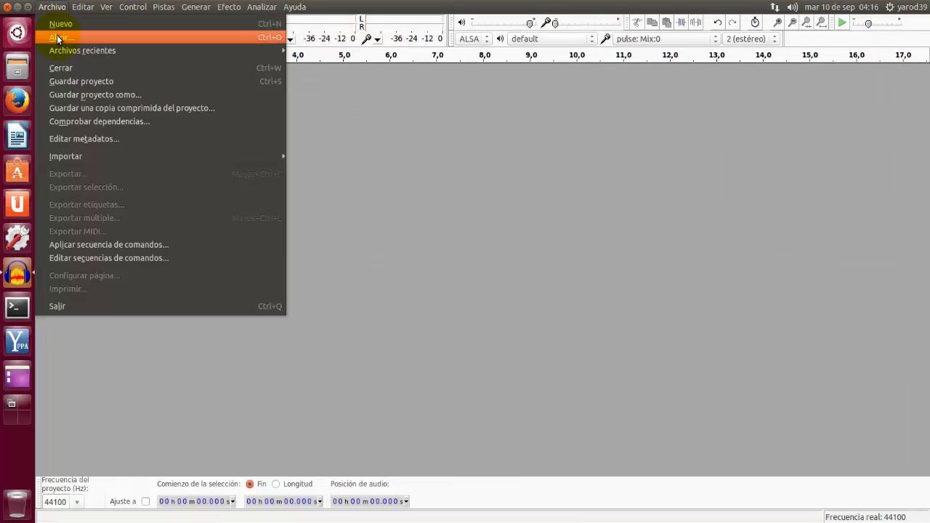
{"action": "left_click", "coordinate": [58, 36]}
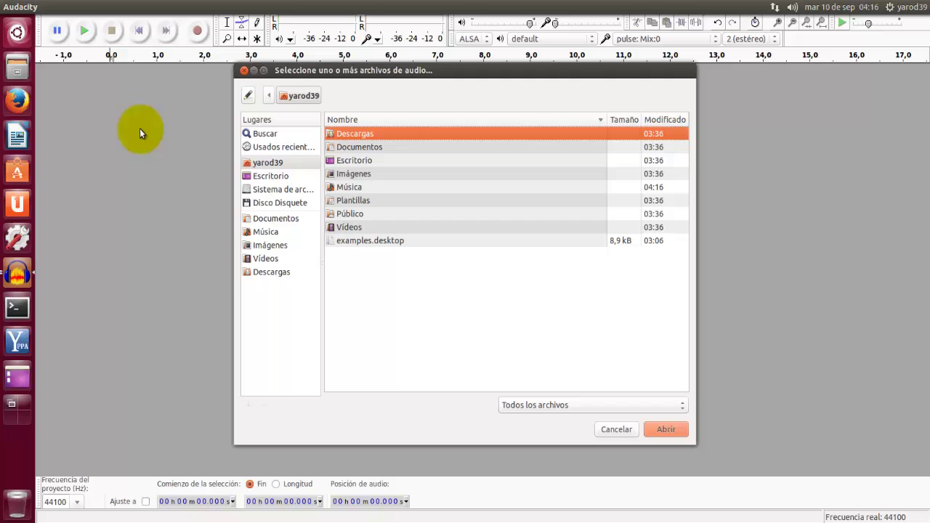
{"action": "left_click", "coordinate": [266, 233]}
{"action": "double_click", "coordinate": [388, 136]}
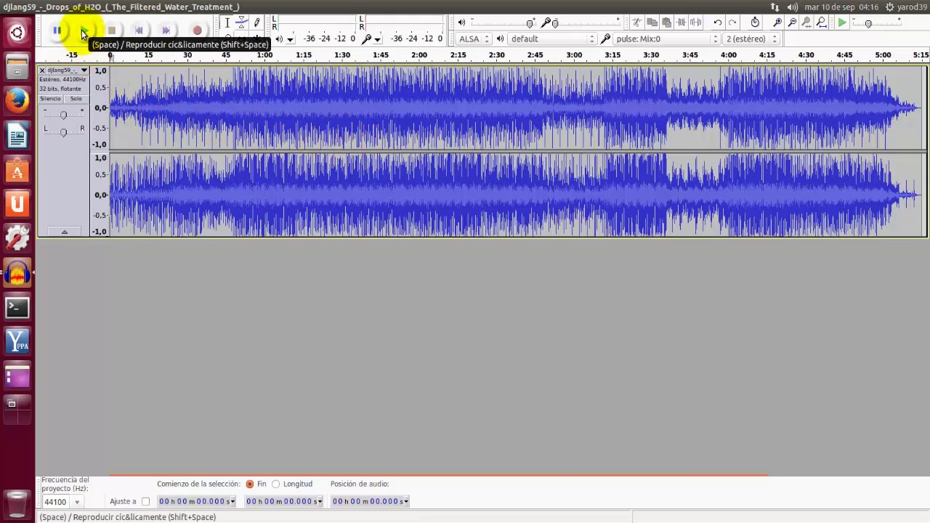
Step: Play the opening seconds of the track and view the Reverberación effect's settings without applying them
{"action": "left_click", "coordinate": [84, 33]}
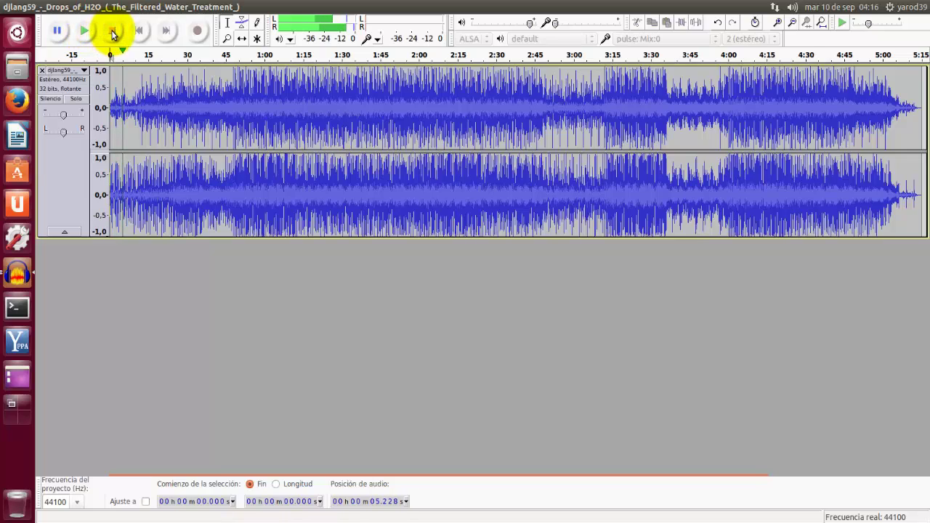
{"action": "left_click", "coordinate": [113, 32]}
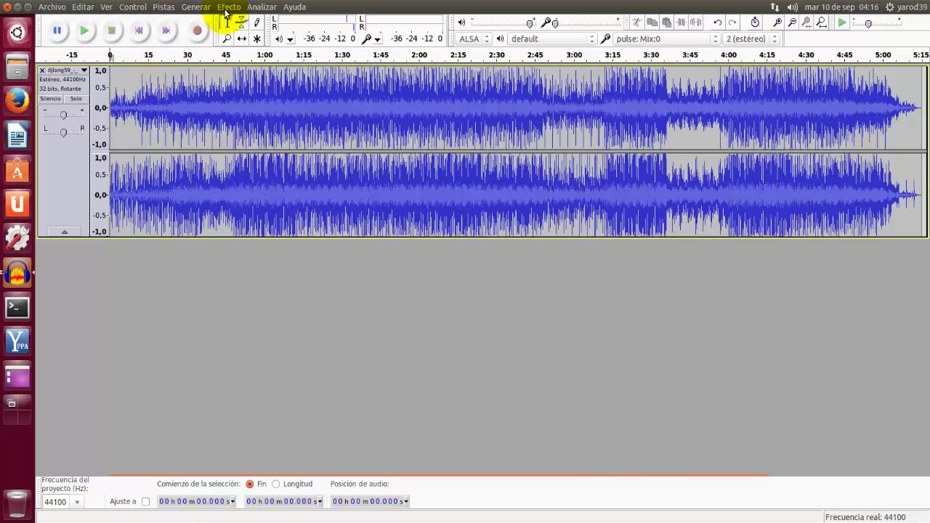
{"action": "left_click", "coordinate": [228, 7]}
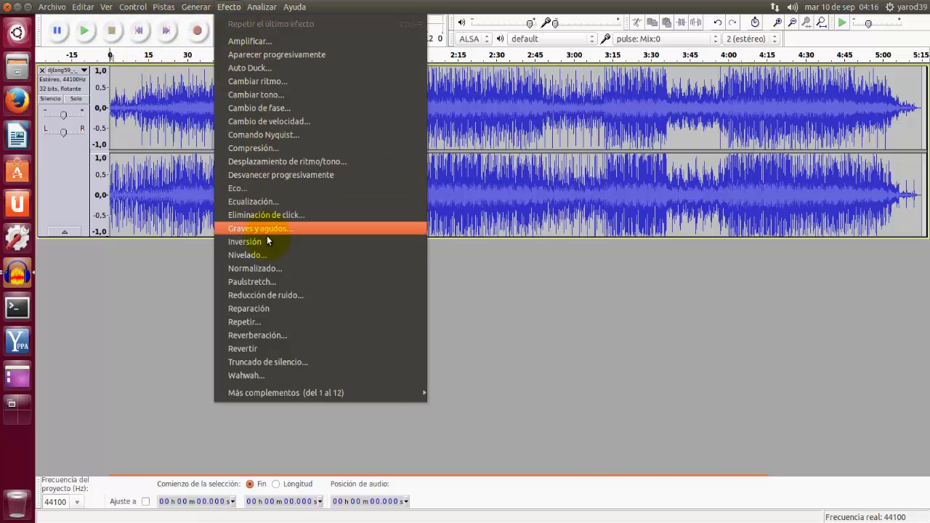
{"action": "left_click", "coordinate": [276, 336]}
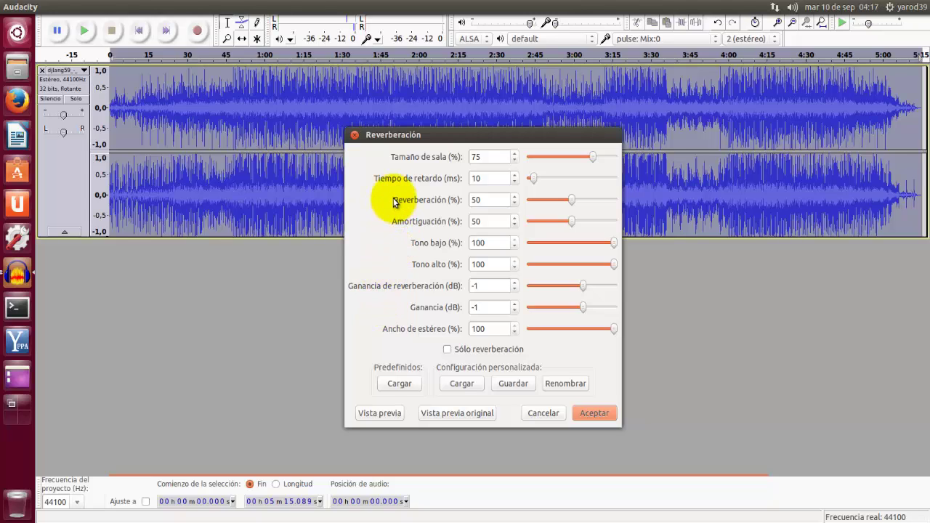
{"action": "left_click", "coordinate": [354, 135]}
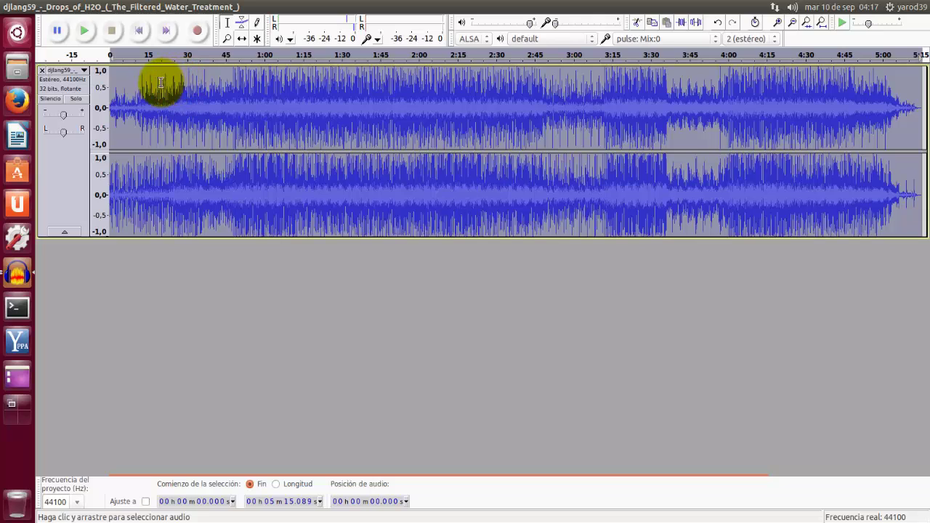
Step: View the track's metadata tags and close them without editing
{"action": "left_click", "coordinate": [49, 9]}
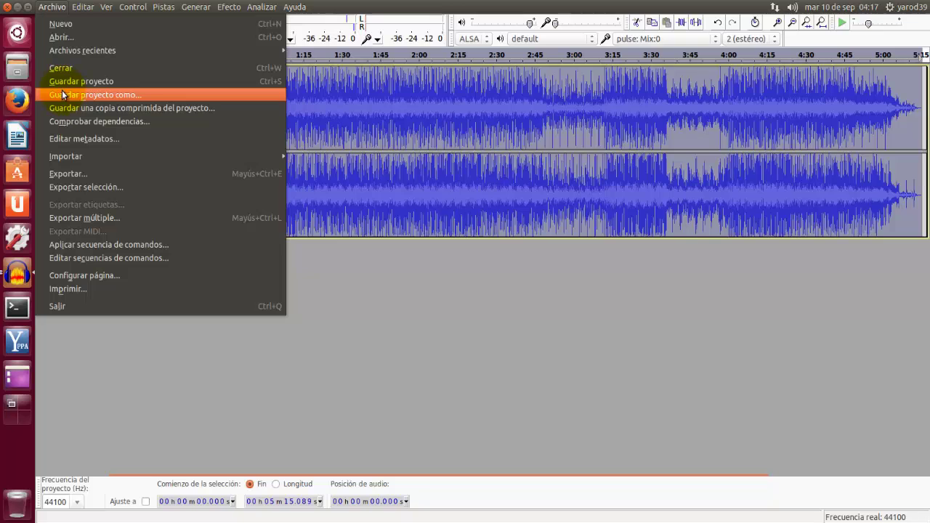
{"action": "left_click", "coordinate": [67, 138]}
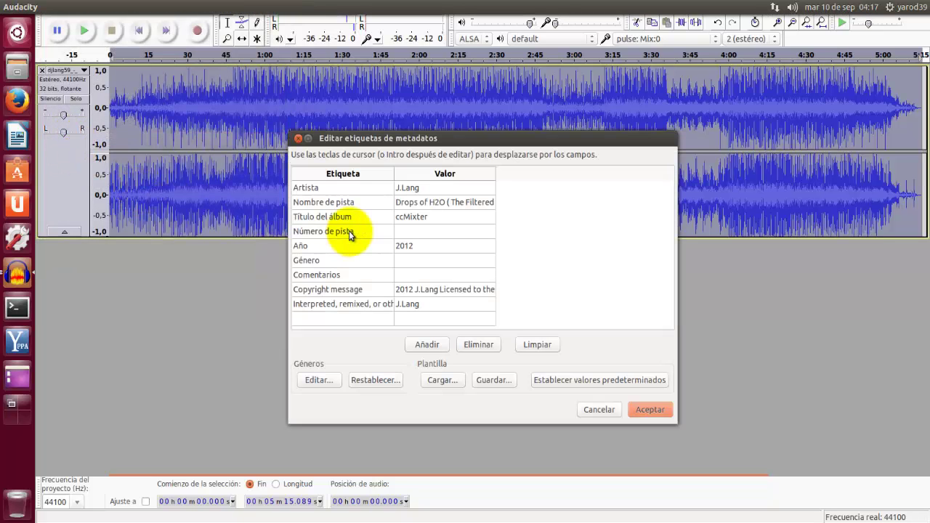
{"action": "left_click", "coordinate": [298, 138]}
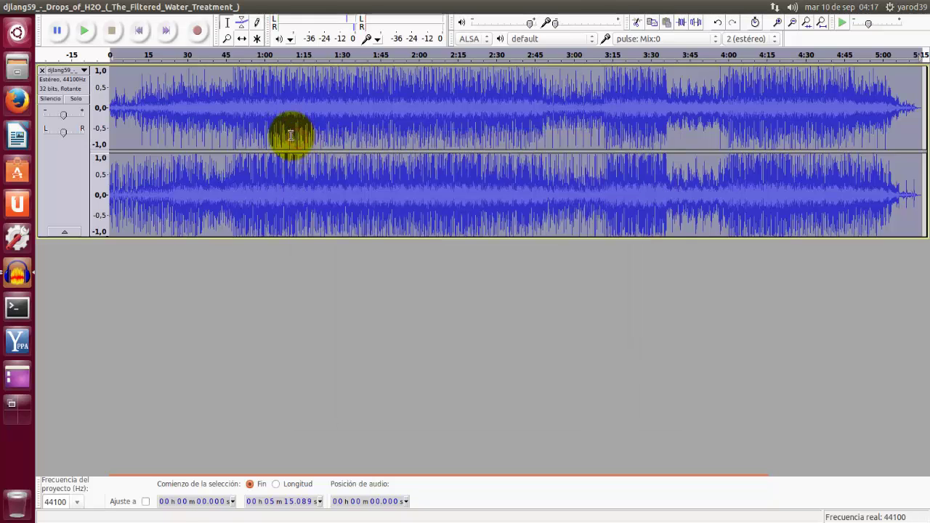
Step: Examine the Dispositivos, Reproducción and Grabación preferences, including the available audio servers and playback devices, and accept the dialog
{"action": "left_click", "coordinate": [53, 6]}
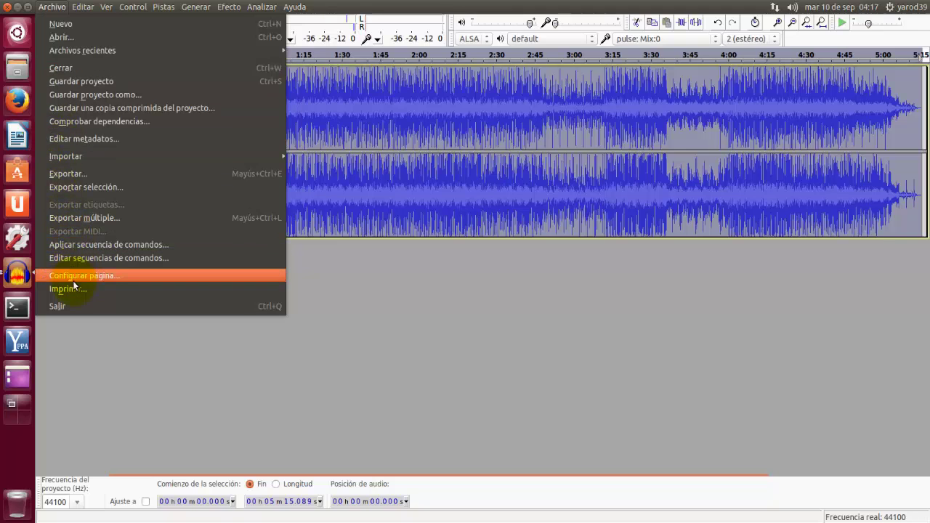
{"action": "mouse_move", "coordinate": [85, 9]}
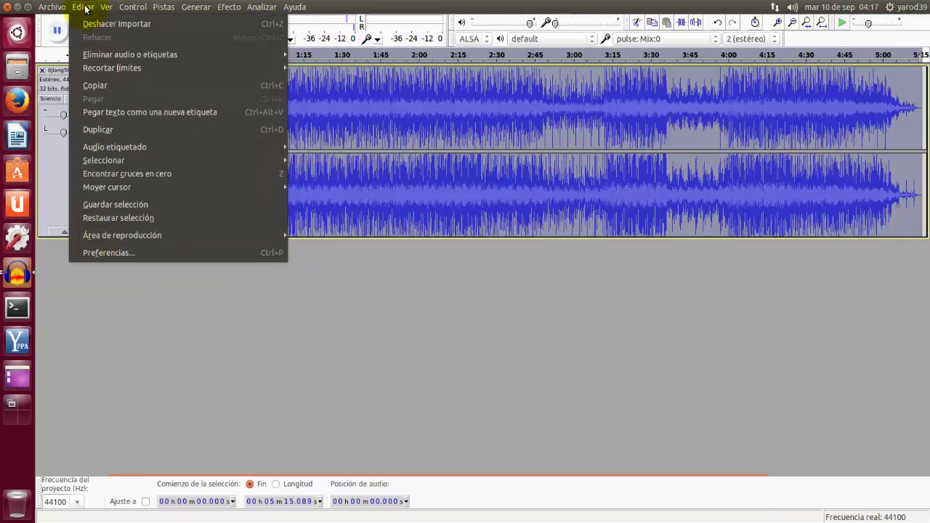
{"action": "left_click", "coordinate": [108, 252]}
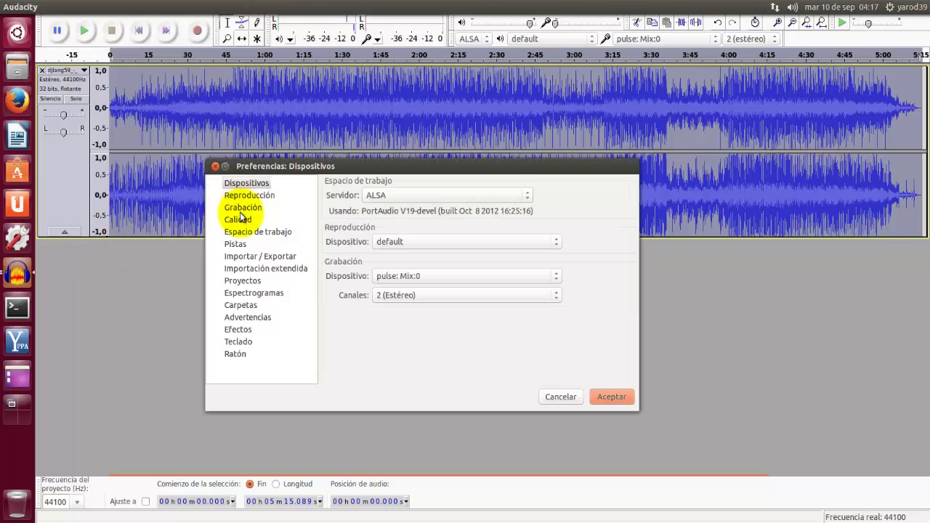
{"action": "left_click", "coordinate": [528, 196]}
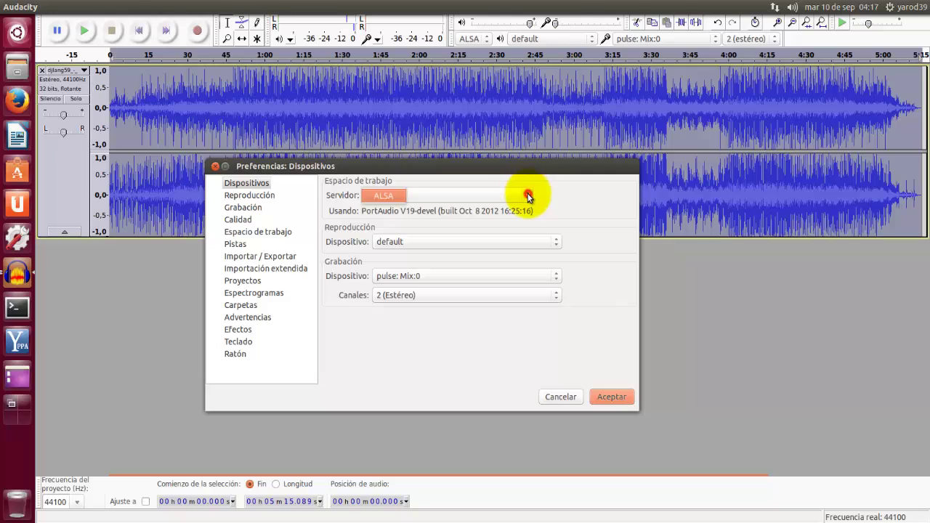
{"action": "left_click", "coordinate": [528, 197]}
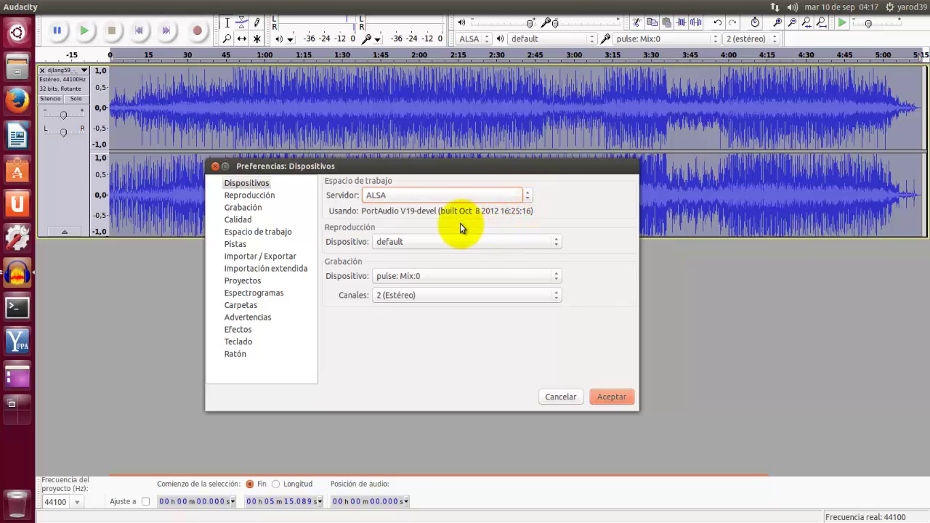
{"action": "left_click", "coordinate": [557, 242]}
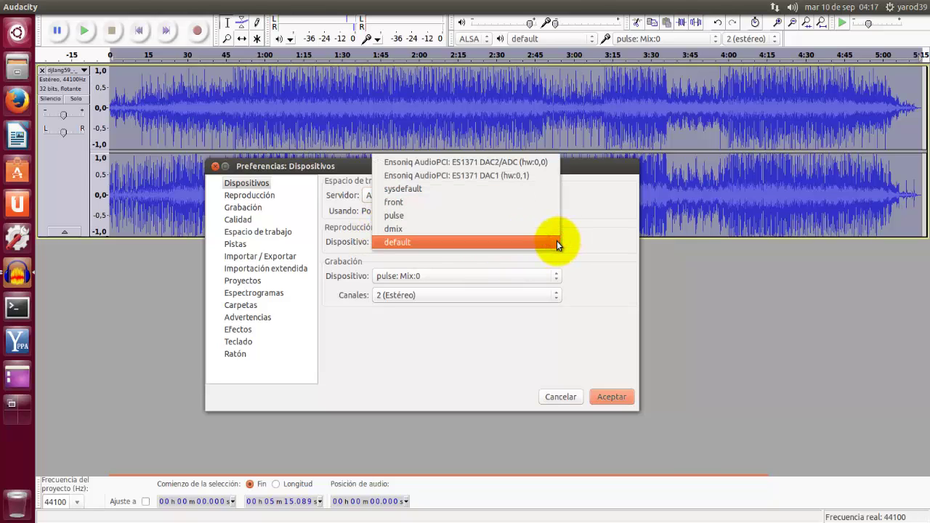
{"action": "left_click", "coordinate": [557, 242]}
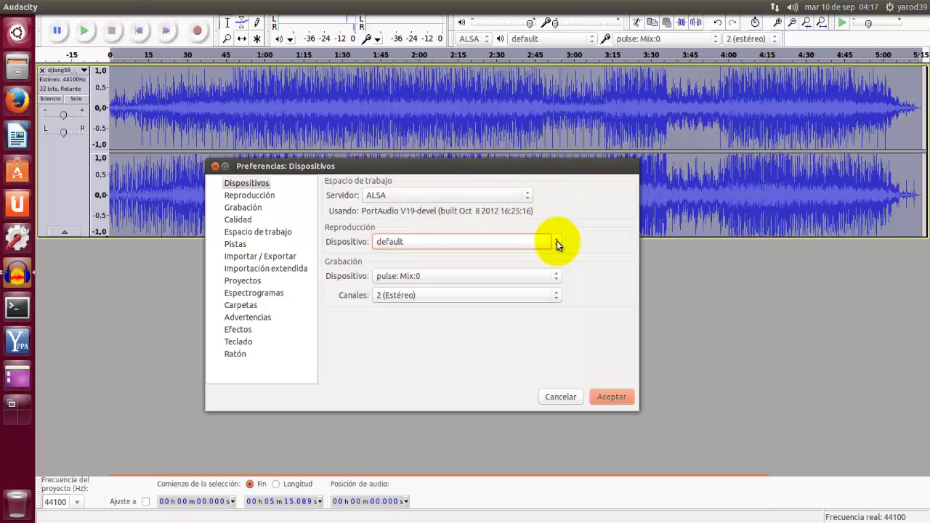
{"action": "left_click", "coordinate": [254, 195]}
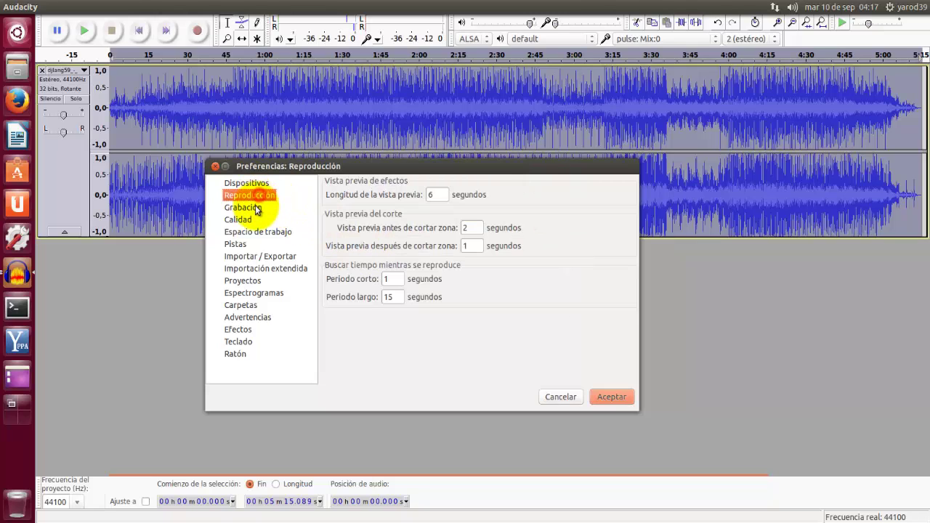
{"action": "left_click", "coordinate": [259, 209]}
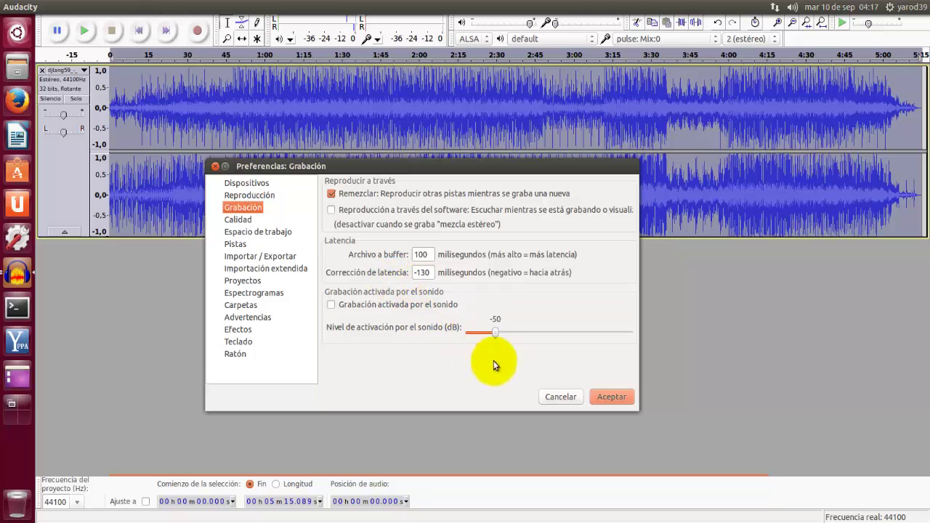
{"action": "left_click", "coordinate": [609, 396]}
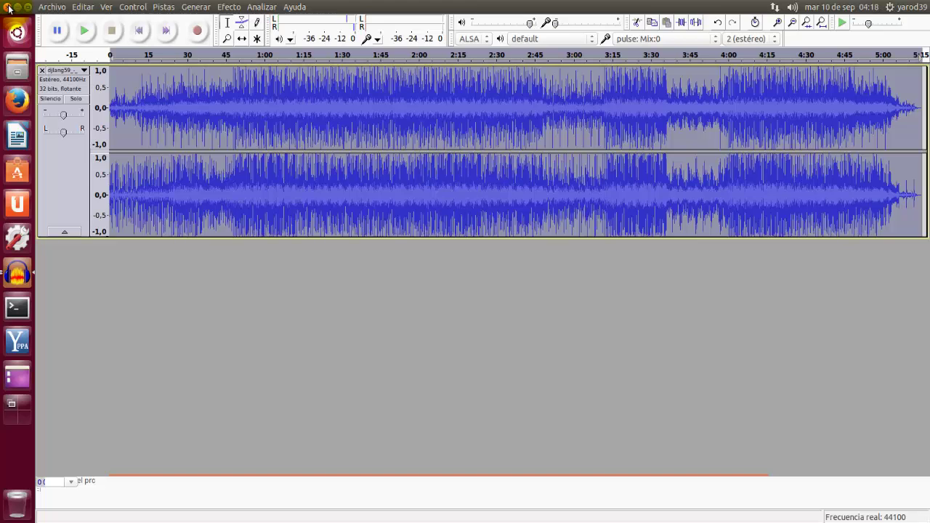
Step: Force Audacity to quit and leave it closed rather than reopening it
{"action": "left_click", "coordinate": [8, 7]}
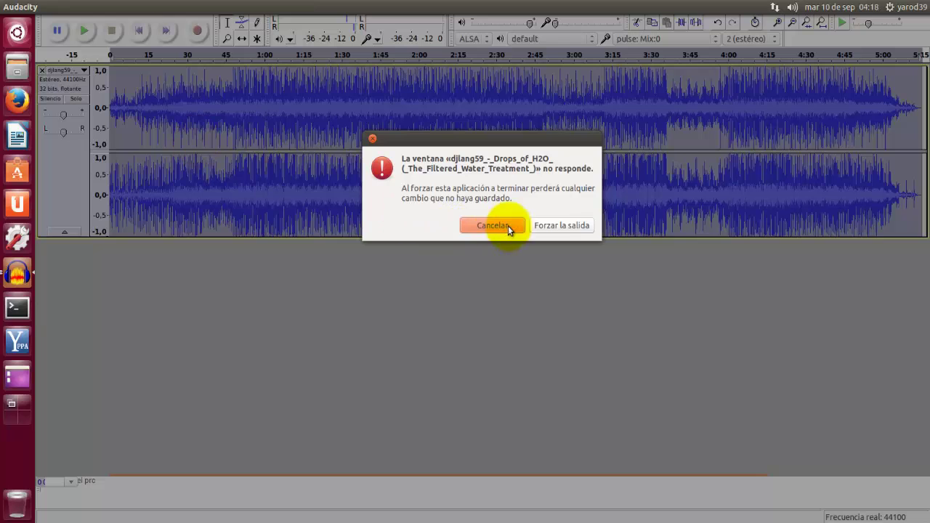
{"action": "left_click", "coordinate": [555, 224]}
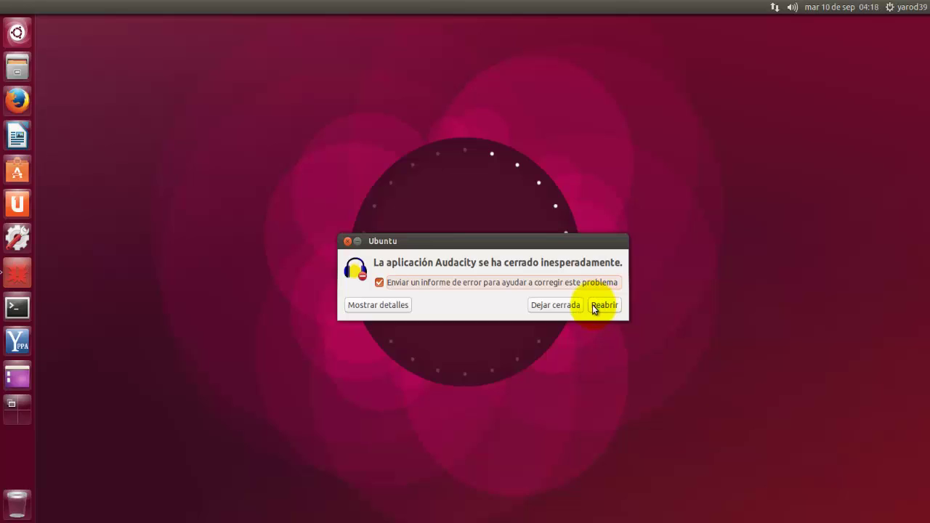
{"action": "left_click", "coordinate": [547, 306]}
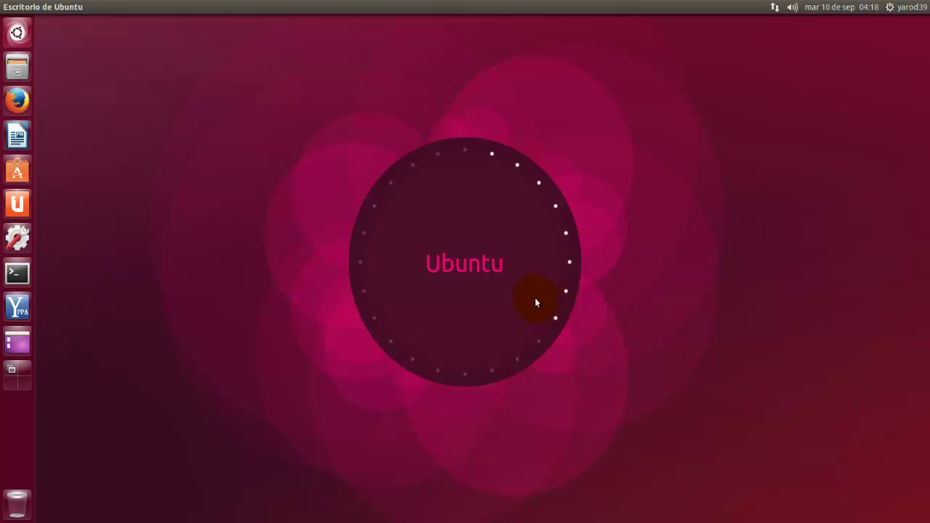